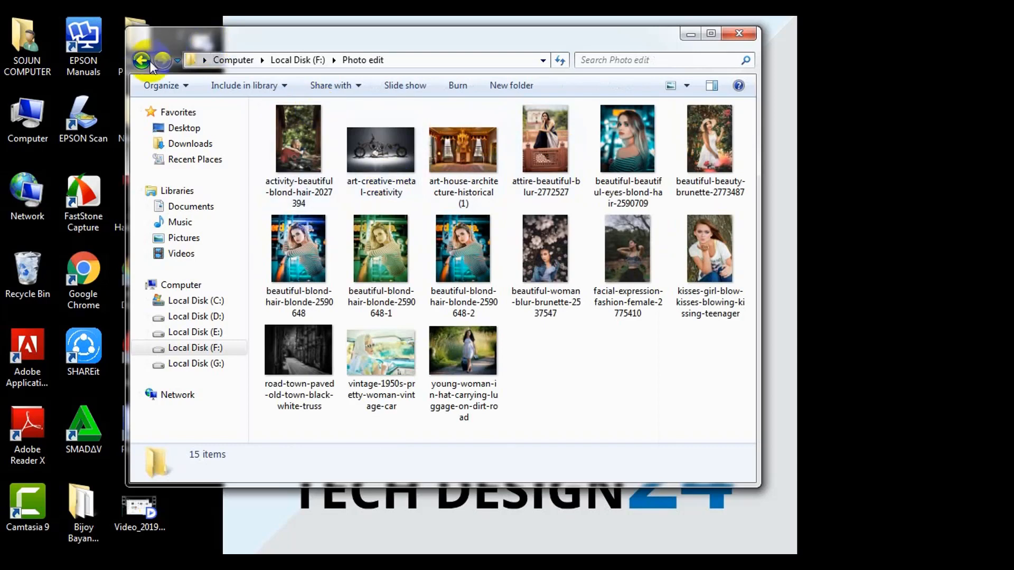
{"action": "left_click", "coordinate": [141, 59]}
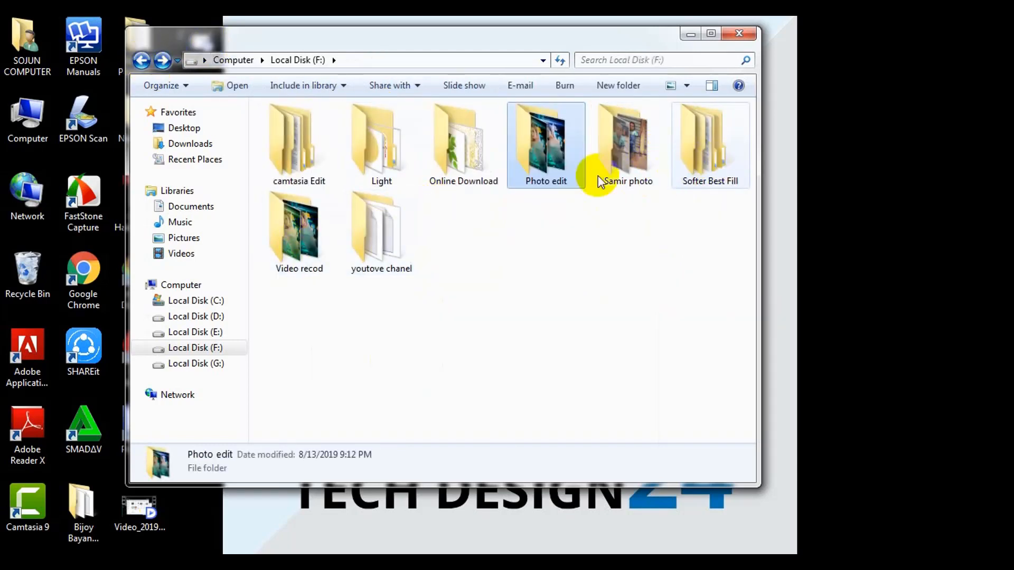
{"action": "double_click", "coordinate": [296, 227]}
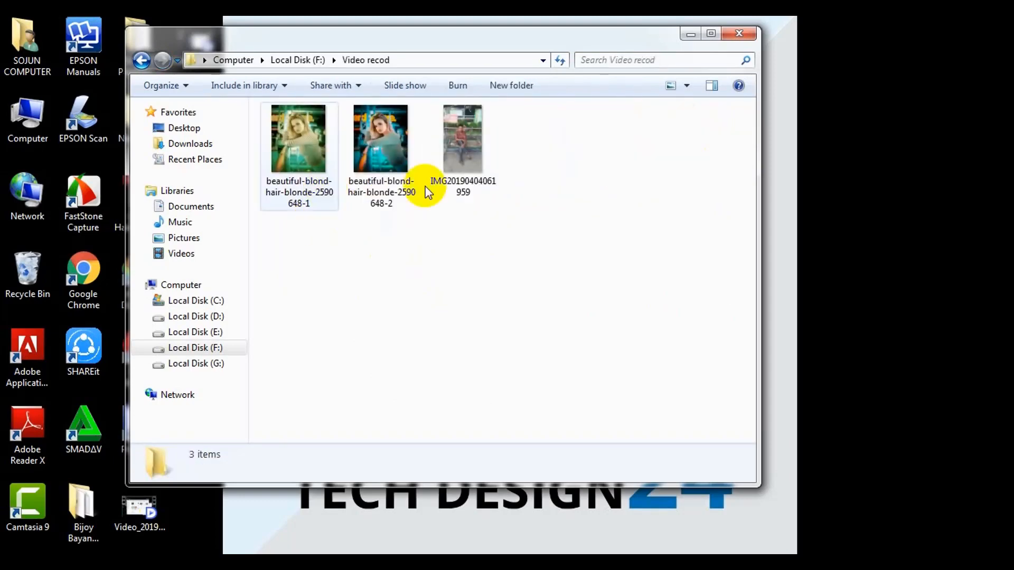
{"action": "left_click", "coordinate": [441, 185]}
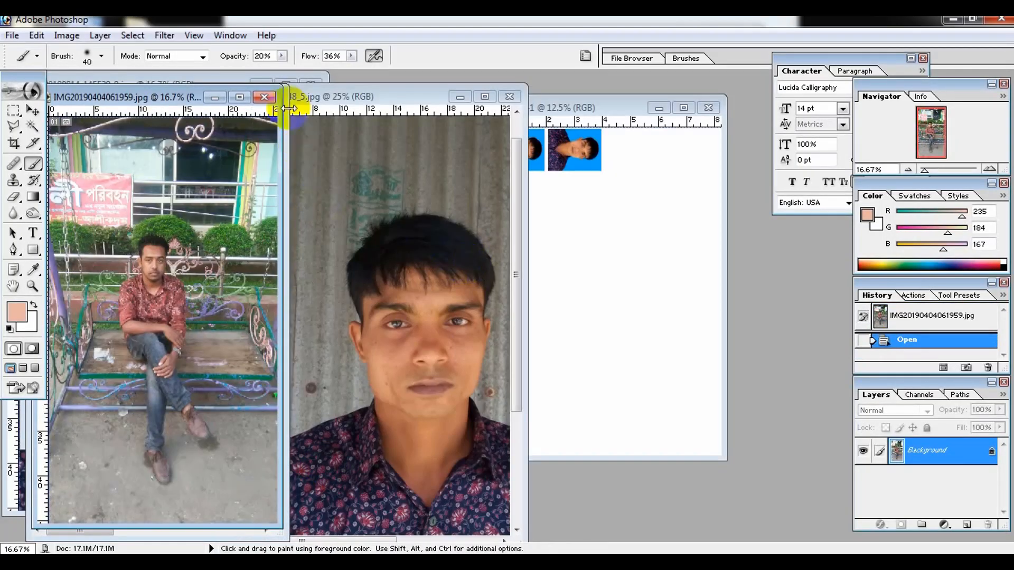
{"action": "left_click", "coordinate": [240, 97]}
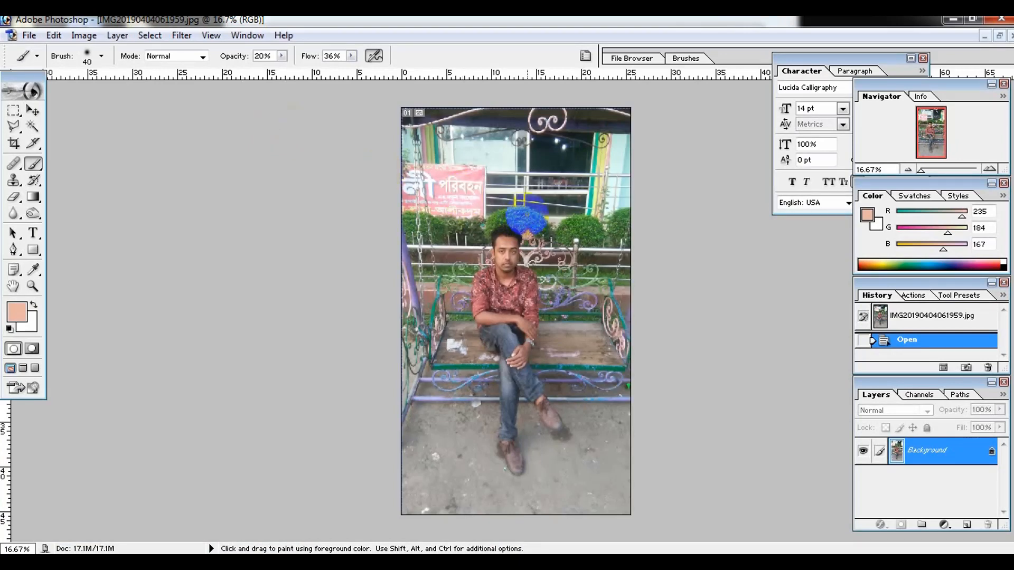
Set up the Crop tool with a width of 1.5 in, a height of 1.9 in and a resolution of 300 pixels/inch
{"action": "left_click", "coordinate": [546, 270], "text": "ctrl"}
{"action": "left_click", "coordinate": [543, 261], "text": "ctrl"}
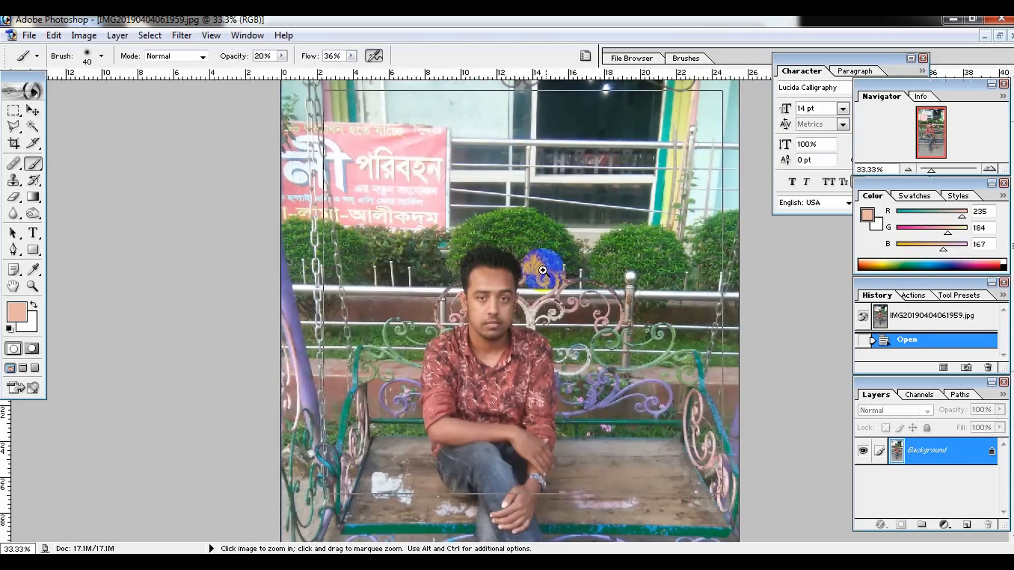
{"action": "left_click", "coordinate": [538, 269], "text": "ctrl"}
{"action": "left_click_drag", "start_coordinate": [496, 359], "coordinate": [482, 226]}
{"action": "left_click", "coordinate": [473, 222], "text": "ctrl"}
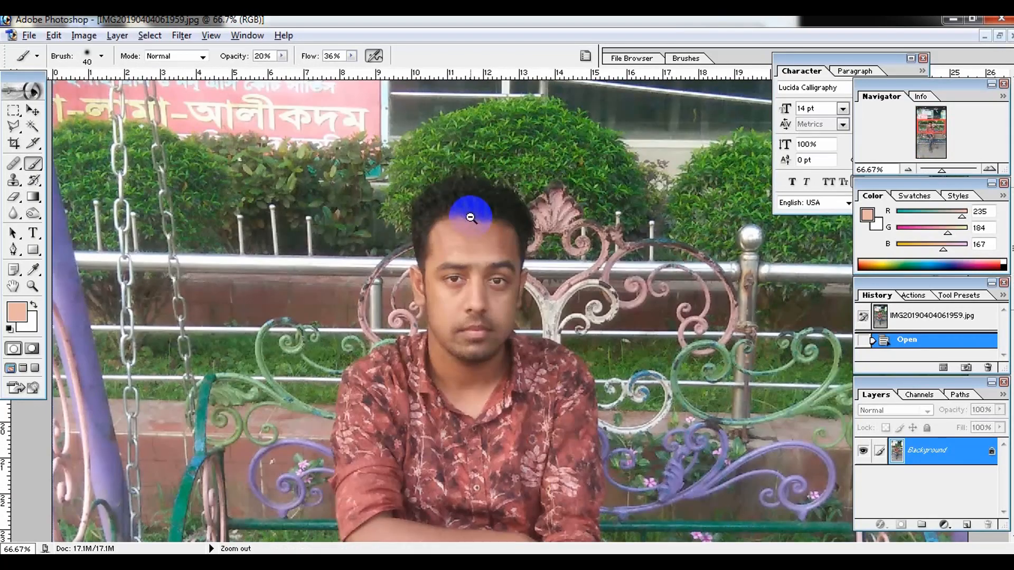
{"action": "left_click", "coordinate": [471, 217], "text": "ctrl+alt"}
{"action": "left_click_drag", "start_coordinate": [483, 301], "coordinate": [482, 153]}
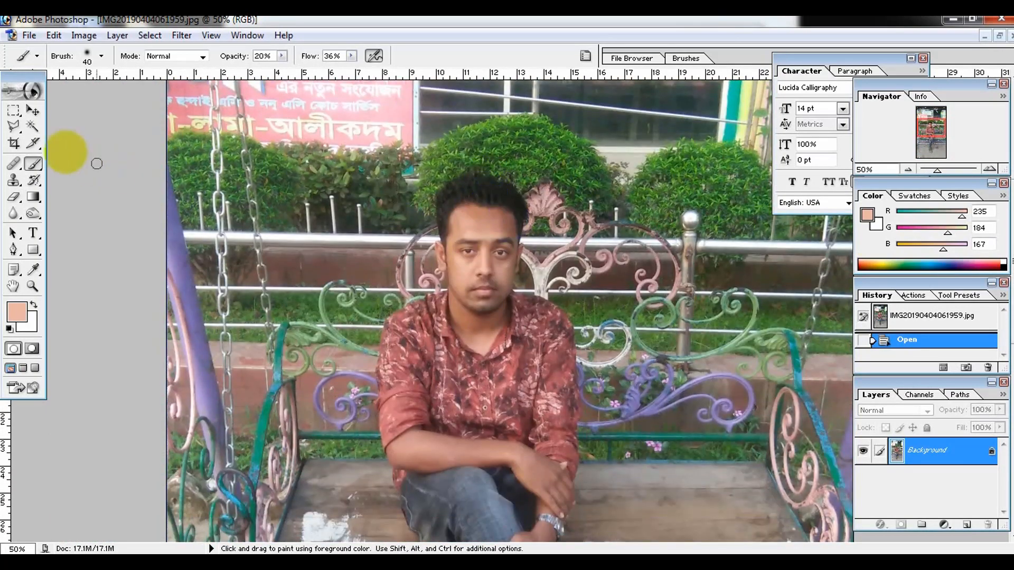
{"action": "left_click", "coordinate": [14, 144]}
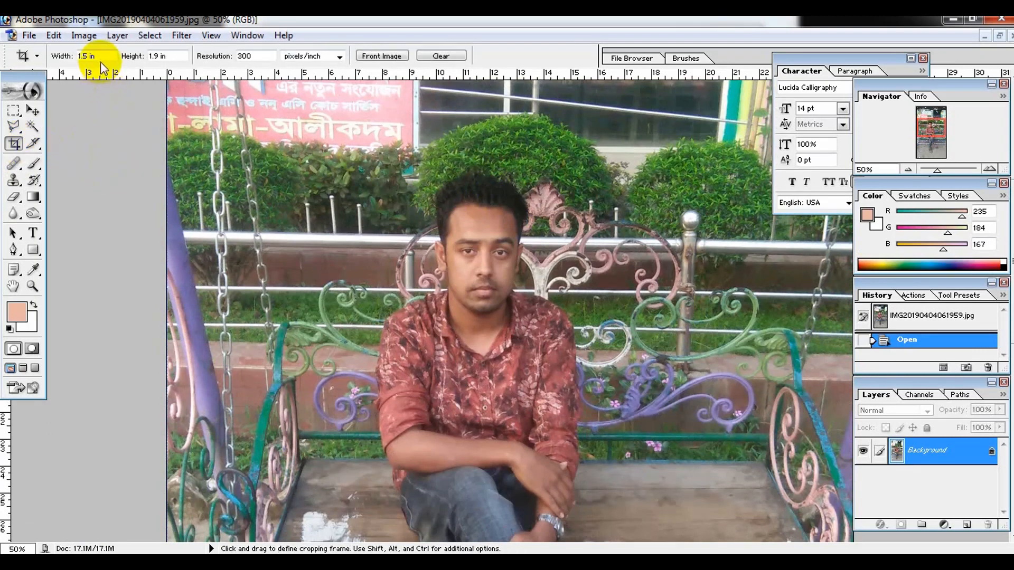
{"action": "left_click", "coordinate": [441, 55]}
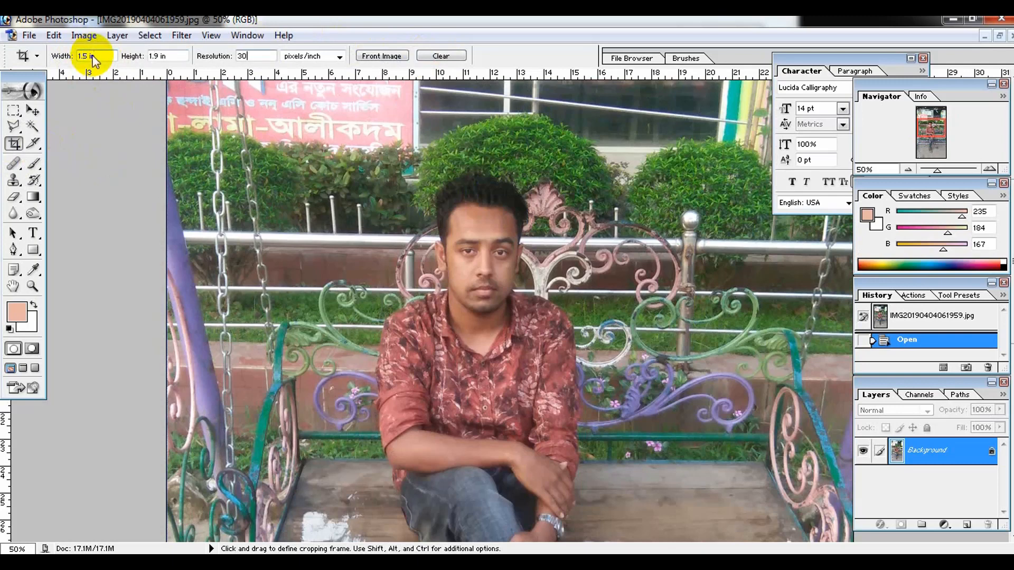
{"action": "left_click", "coordinate": [273, 56]}
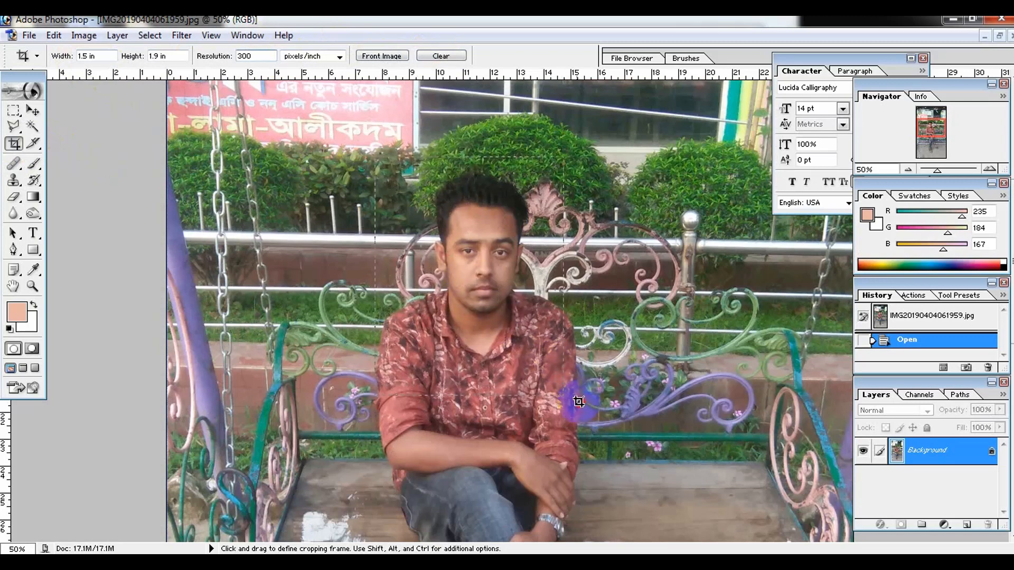
Crop the photo to a portrait frame around the seated man's head, shoulders and chest
{"action": "left_click_drag", "start_coordinate": [579, 402], "coordinate": [577, 411]}
{"action": "left_click_drag", "start_coordinate": [549, 353], "coordinate": [566, 373]}
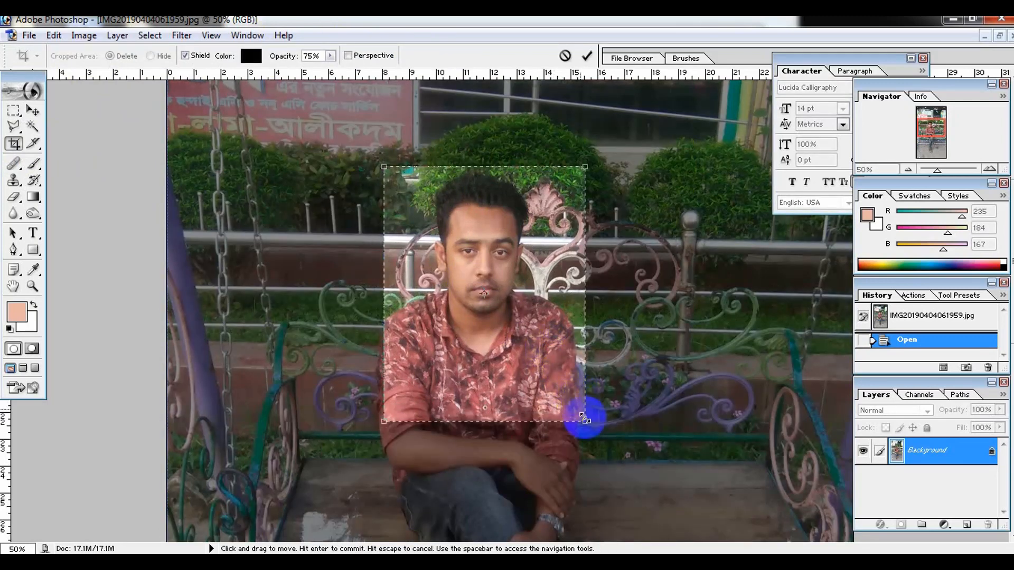
{"action": "mouse_move", "coordinate": [584, 420]}
{"action": "left_mouse_down"}
{"action": "mouse_move", "coordinate": [570, 397]}
{"action": "mouse_move", "coordinate": [578, 402]}
{"action": "left_mouse_up"}
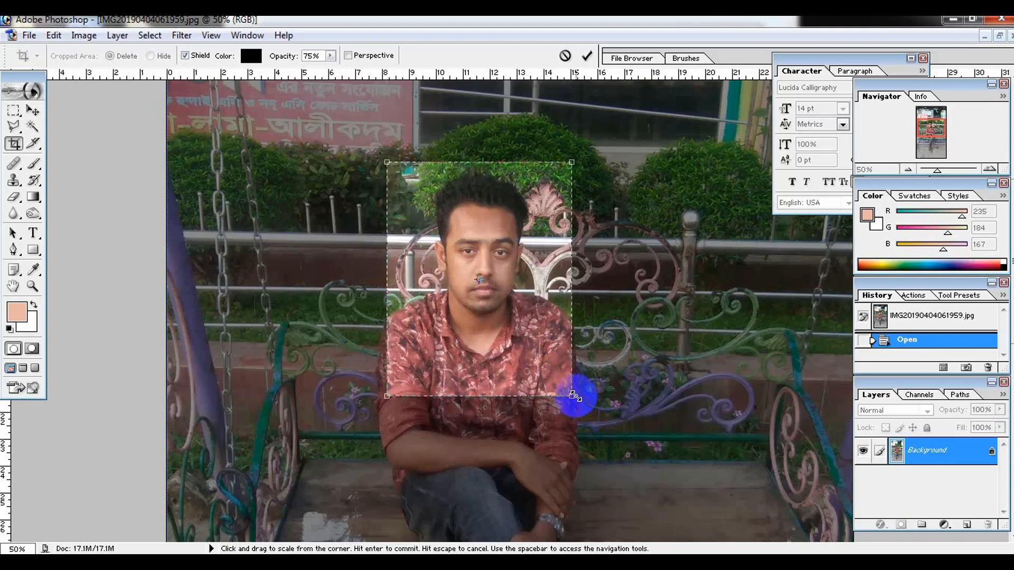
{"action": "key", "text": "Return"}
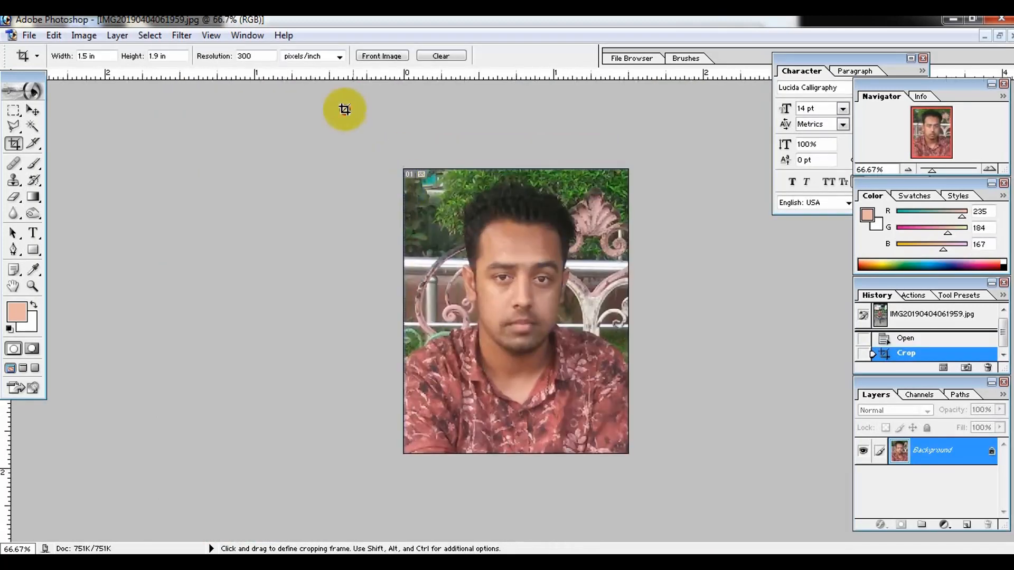
Crop the portrait a second time with a frame covering nearly the whole image, trimming it slightly
{"action": "left_click_drag", "start_coordinate": [345, 109], "coordinate": [700, 547]}
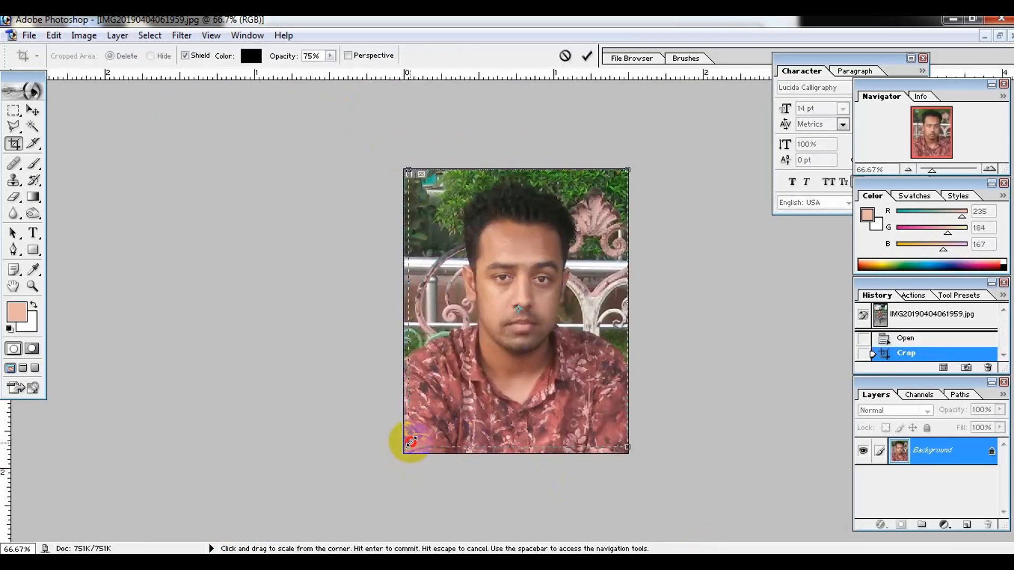
{"action": "left_click_drag", "start_coordinate": [411, 442], "coordinate": [414, 438]}
{"action": "key", "text": "Return"}
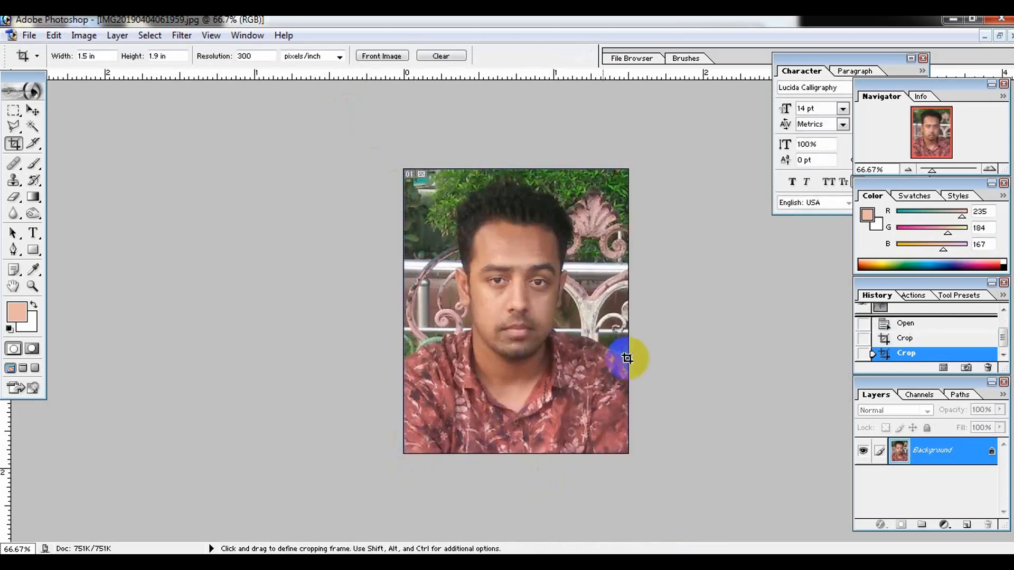
Start a Pen tool path at the image's left edge, where the man's shoulder meets the border
{"action": "scroll", "coordinate": [521, 316], "scroll_direction": "up", "scroll_amount": 2}
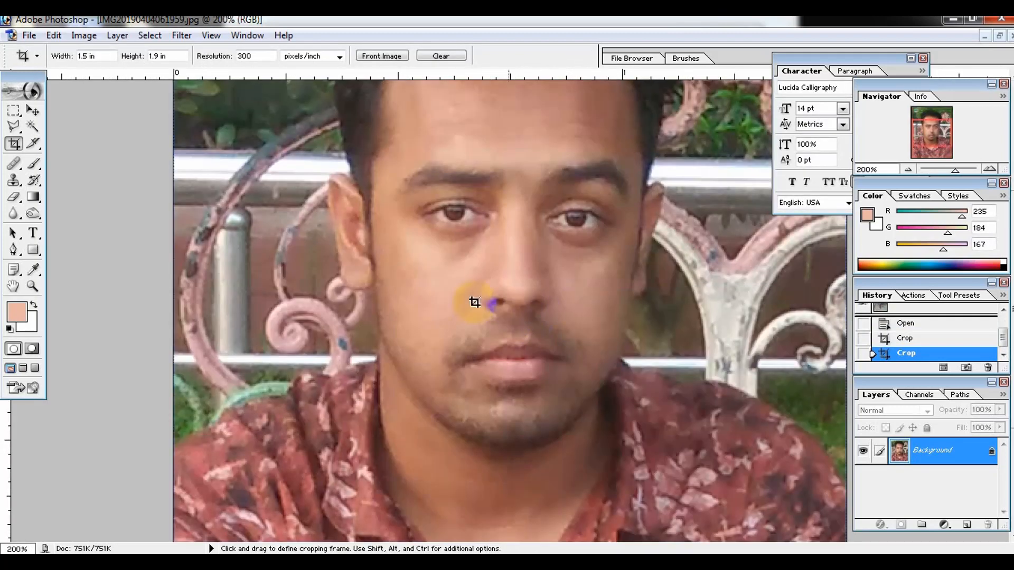
{"action": "scroll", "coordinate": [415, 288], "scroll_direction": "down", "scroll_amount": 1}
{"action": "left_click", "coordinate": [412, 304]}
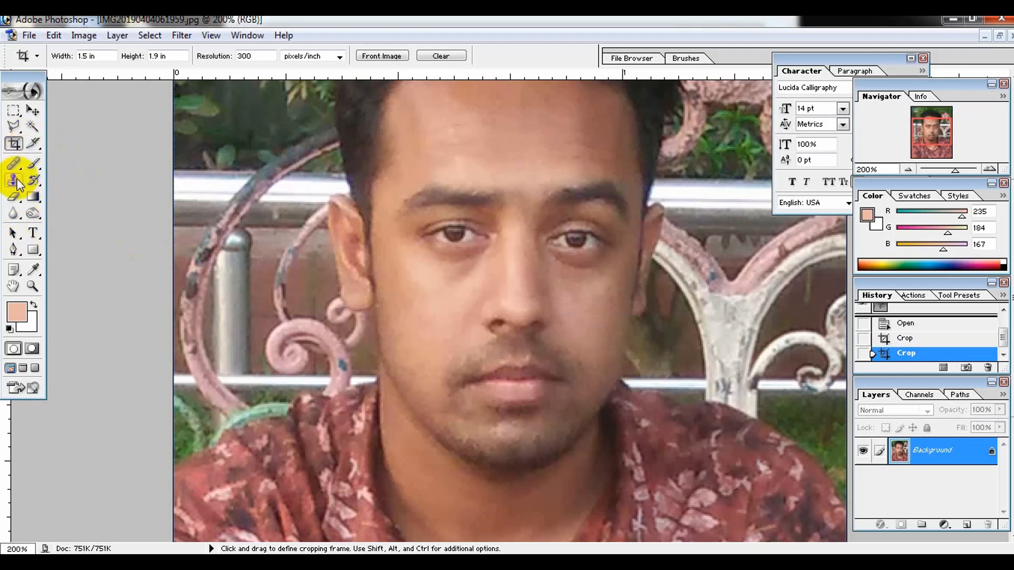
{"action": "left_click", "coordinate": [12, 253]}
{"action": "scroll", "coordinate": [170, 317], "scroll_direction": "down", "scroll_amount": 3}
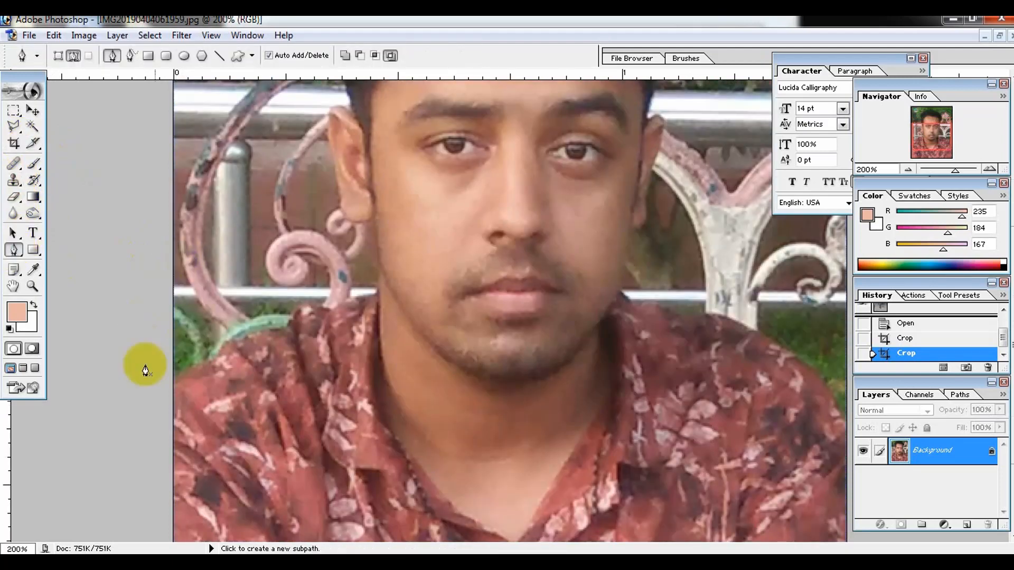
{"action": "left_click_drag", "start_coordinate": [154, 386], "coordinate": [174, 386]}
{"action": "left_click", "coordinate": [165, 376]}
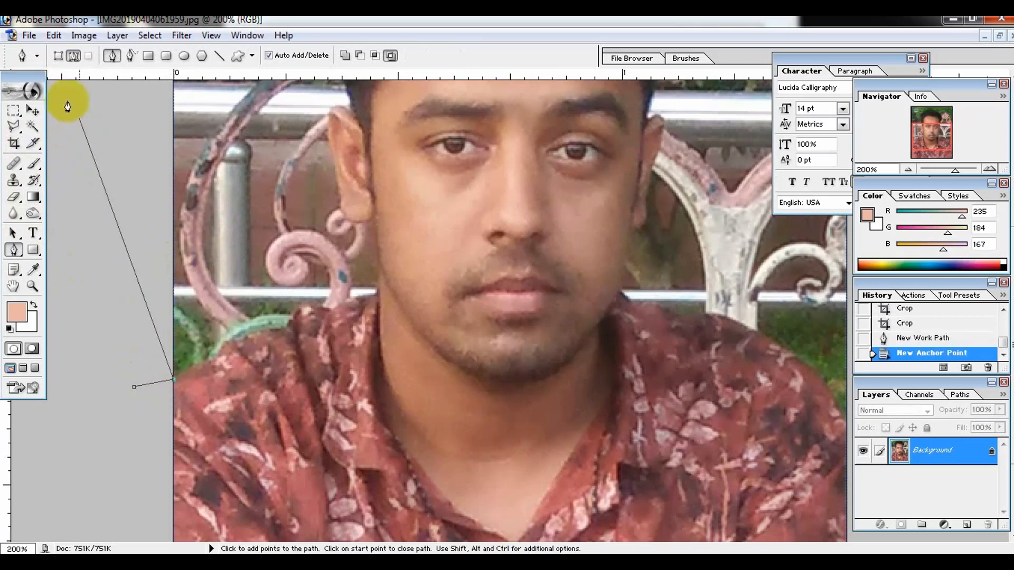
Try placing path points with the Pen tool's Rubber Band option turned off, and undo those points
{"action": "left_click", "coordinate": [253, 56]}
{"action": "left_click", "coordinate": [225, 86]}
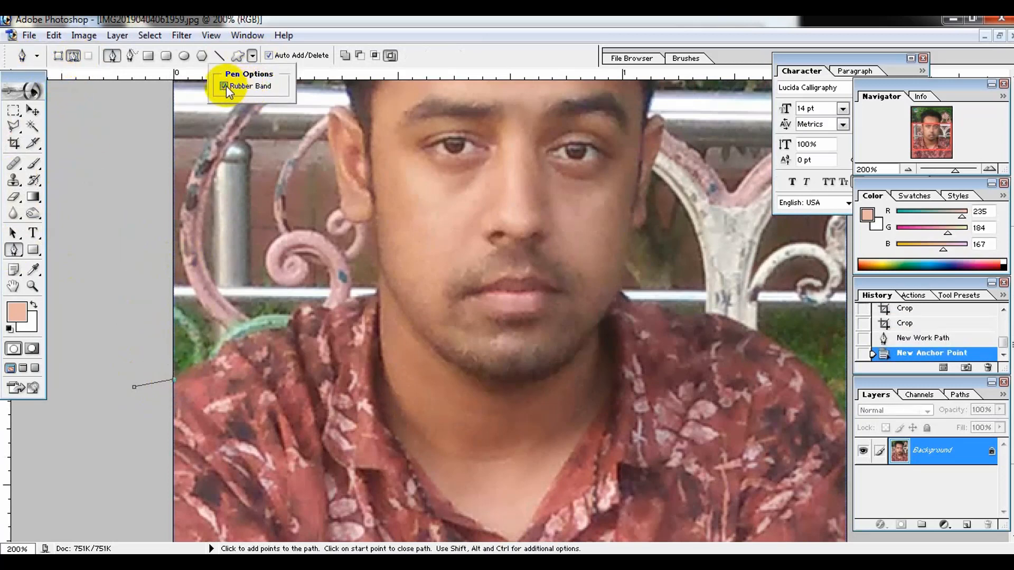
{"action": "left_click", "coordinate": [244, 305]}
{"action": "left_click", "coordinate": [258, 233]}
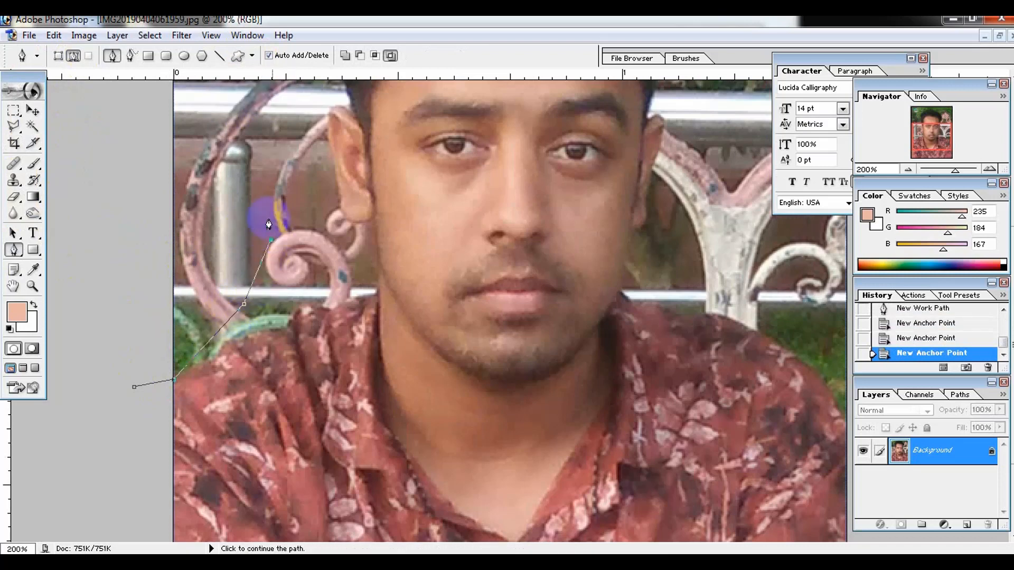
{"action": "key", "text": "ctrl+z"}
{"action": "left_click", "coordinate": [253, 56]}
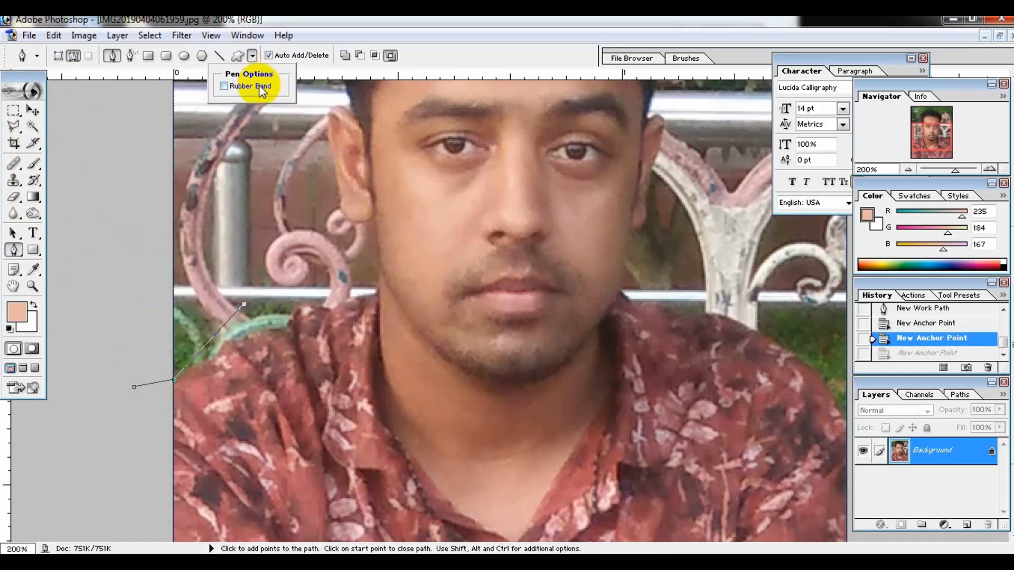
{"action": "left_click", "coordinate": [218, 359]}
{"action": "key", "text": "ctrl+alt+z"}
Trace the path along the top of the shirt's left shoulder toward the collar
{"action": "left_click", "coordinate": [202, 364]}
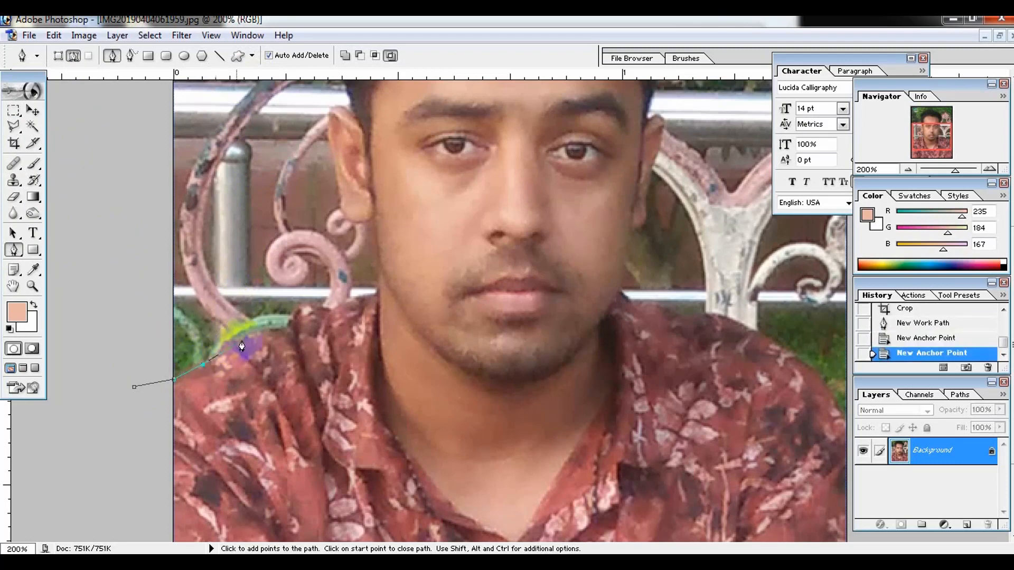
{"action": "left_click", "coordinate": [243, 339]}
{"action": "left_click_drag", "start_coordinate": [276, 329], "coordinate": [283, 327]}
{"action": "left_click", "coordinate": [312, 310]}
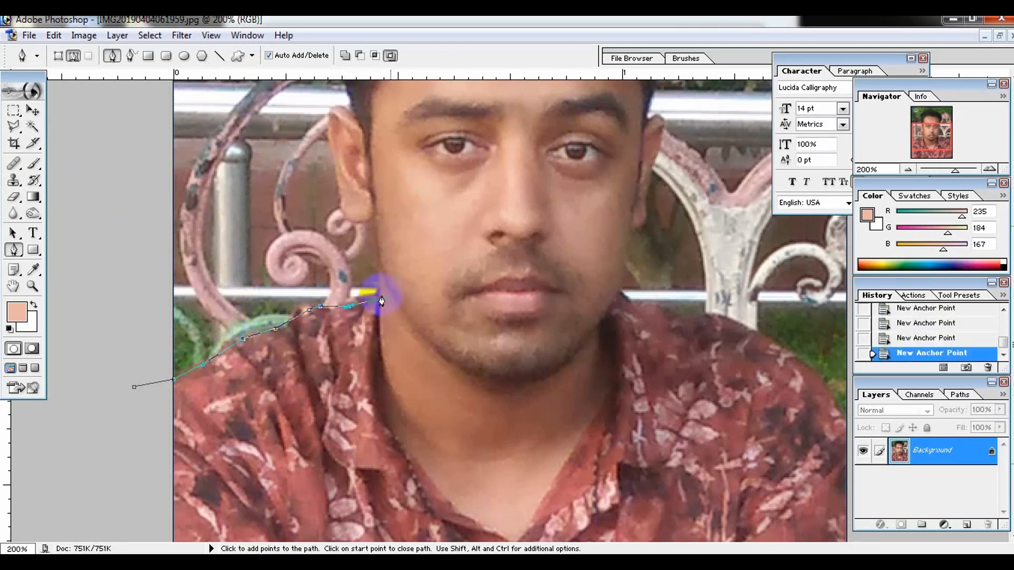
Continue the path up the side of the neck and curve it around the ear on the image's left side
{"action": "key", "text": "ctrl+plus"}
{"action": "left_click_drag", "start_coordinate": [322, 268], "coordinate": [321, 263]}
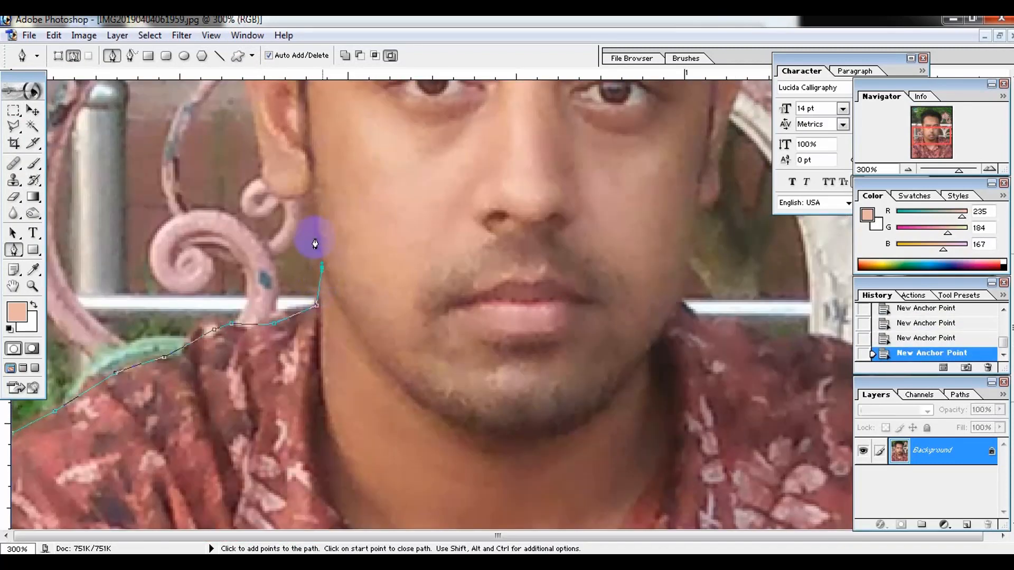
{"action": "left_click", "coordinate": [313, 190]}
{"action": "scroll", "coordinate": [275, 238], "scroll_direction": "up", "scroll_amount": 3}
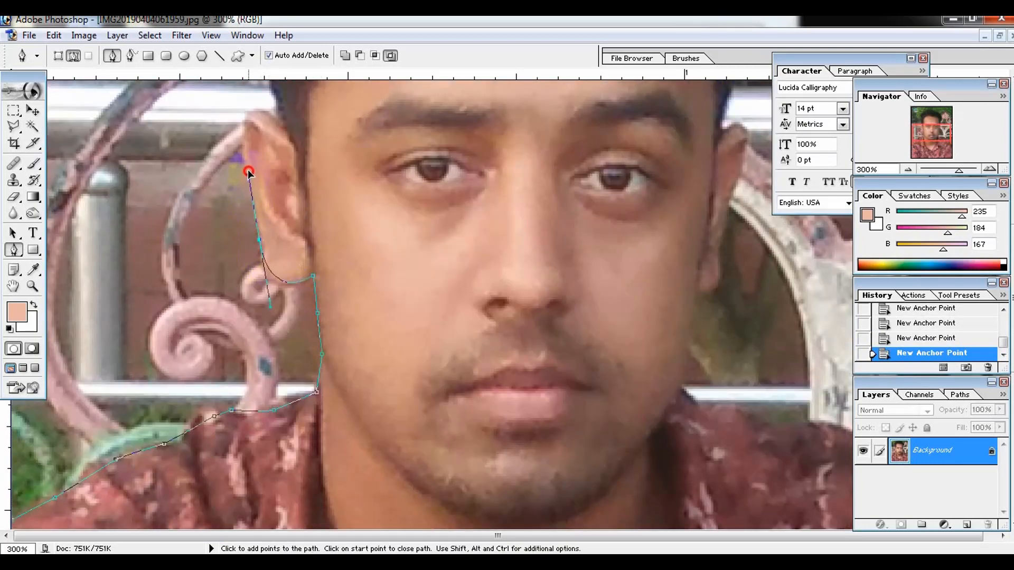
{"action": "left_click", "coordinate": [260, 240], "text": "alt"}
{"action": "left_click", "coordinate": [249, 185]}
{"action": "scroll", "coordinate": [243, 287], "scroll_direction": "up", "scroll_amount": 3}
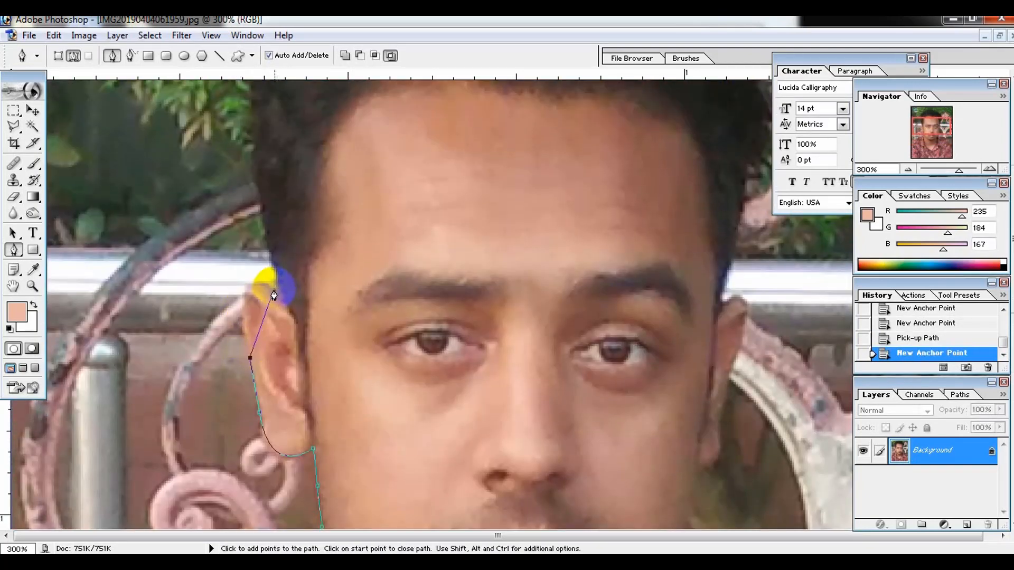
{"action": "left_click_drag", "start_coordinate": [315, 325], "coordinate": [316, 325]}
{"action": "left_click", "coordinate": [275, 289], "text": "alt"}
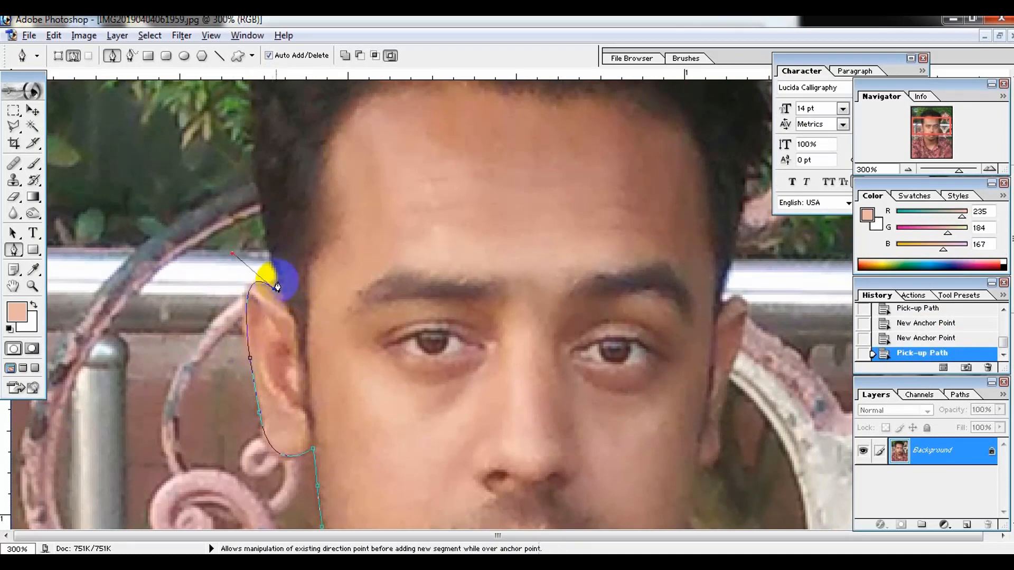
Trace the left outline of the hair from above the ear up to the upper corner of the head
{"action": "left_click", "coordinate": [277, 280]}
{"action": "left_click", "coordinate": [258, 199]}
{"action": "scroll", "coordinate": [259, 211], "scroll_direction": "up", "scroll_amount": 3}
{"action": "left_click", "coordinate": [250, 300]}
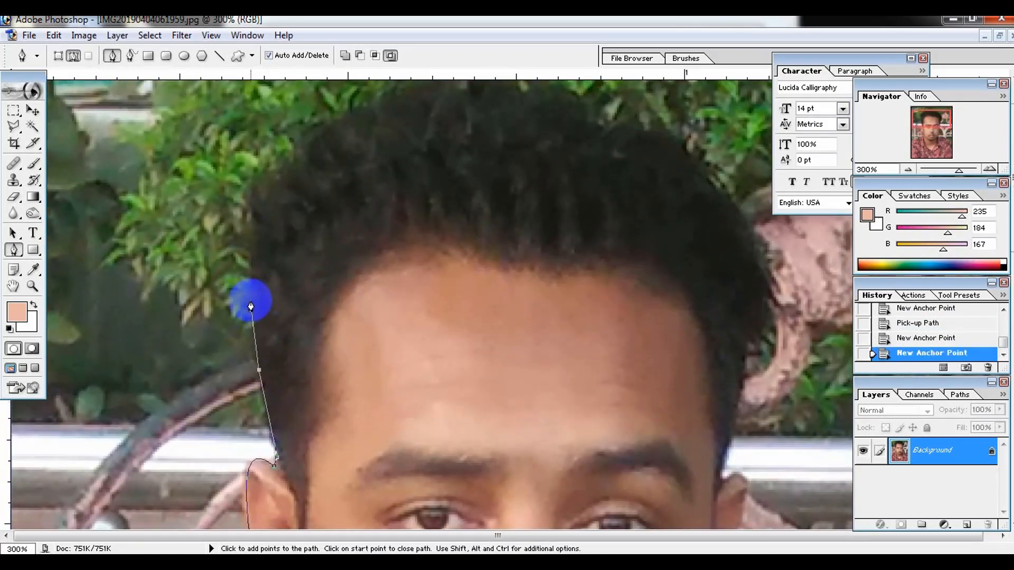
{"action": "left_click", "coordinate": [254, 215]}
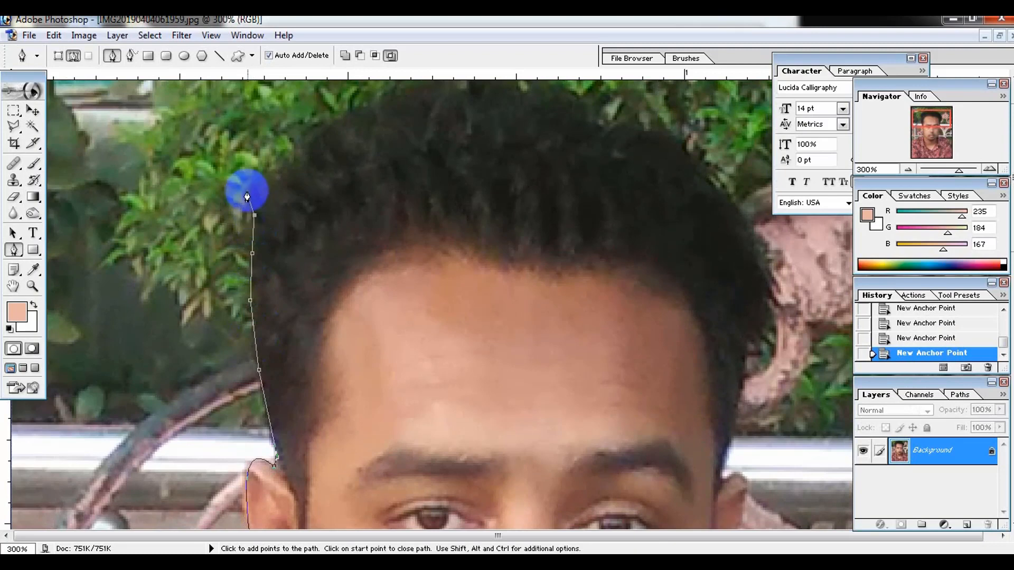
{"action": "left_click", "coordinate": [289, 160]}
{"action": "left_click", "coordinate": [303, 136]}
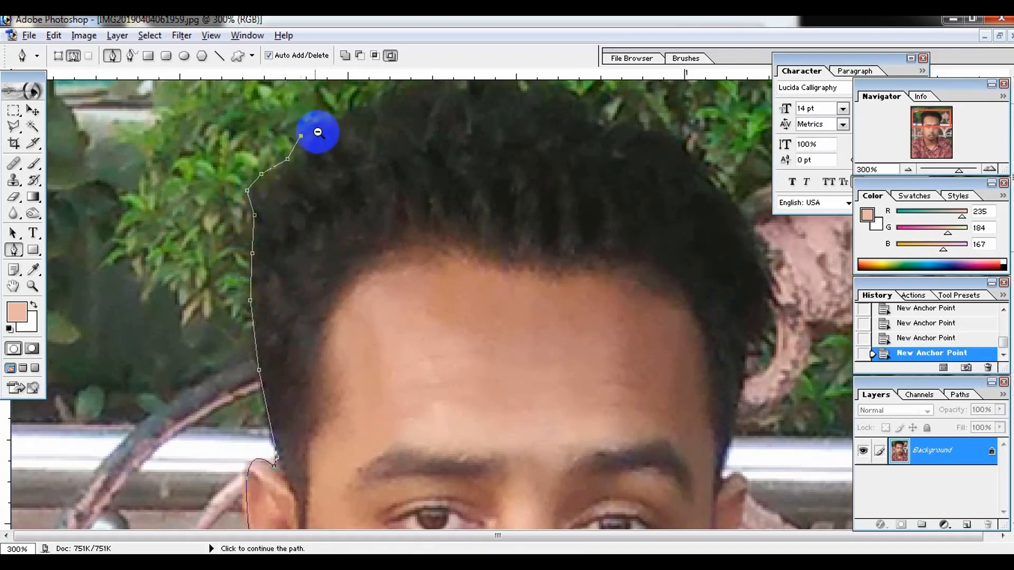
Extend the path over the top of the hair with curved segments
{"action": "key", "text": "ctrl+minus"}
{"action": "left_click_drag", "start_coordinate": [515, 128], "coordinate": [589, 152]}
{"action": "left_click", "coordinate": [516, 128], "text": "alt"}
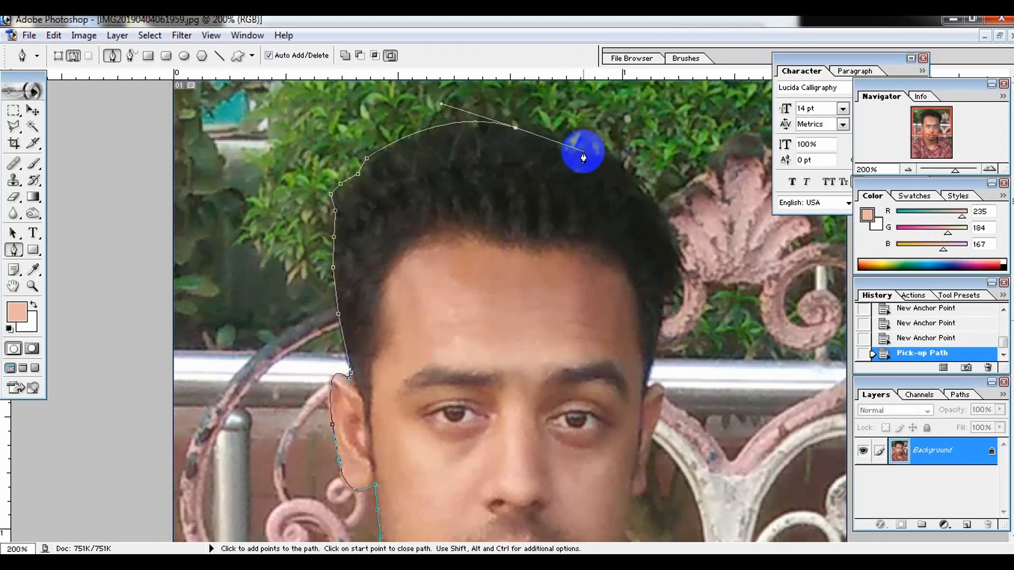
{"action": "left_click", "coordinate": [586, 153]}
{"action": "left_click_drag", "start_coordinate": [606, 189], "coordinate": [607, 145]}
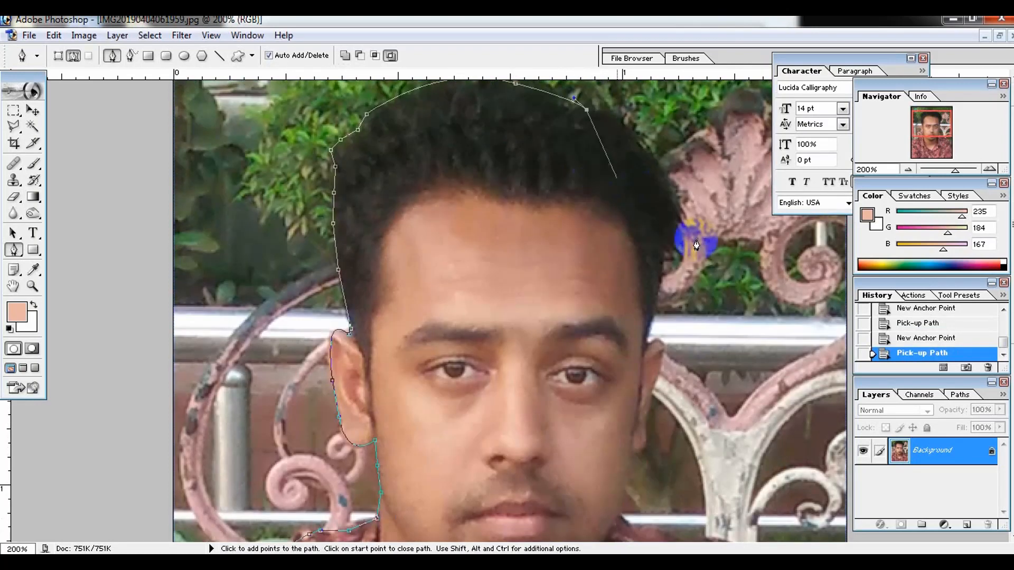
Curve the path down the right side of the hair to the top of the ear on that side
{"action": "left_click_drag", "start_coordinate": [676, 238], "coordinate": [672, 341]}
{"action": "left_click", "coordinate": [677, 239], "text": "alt"}
{"action": "left_click", "coordinate": [666, 261]}
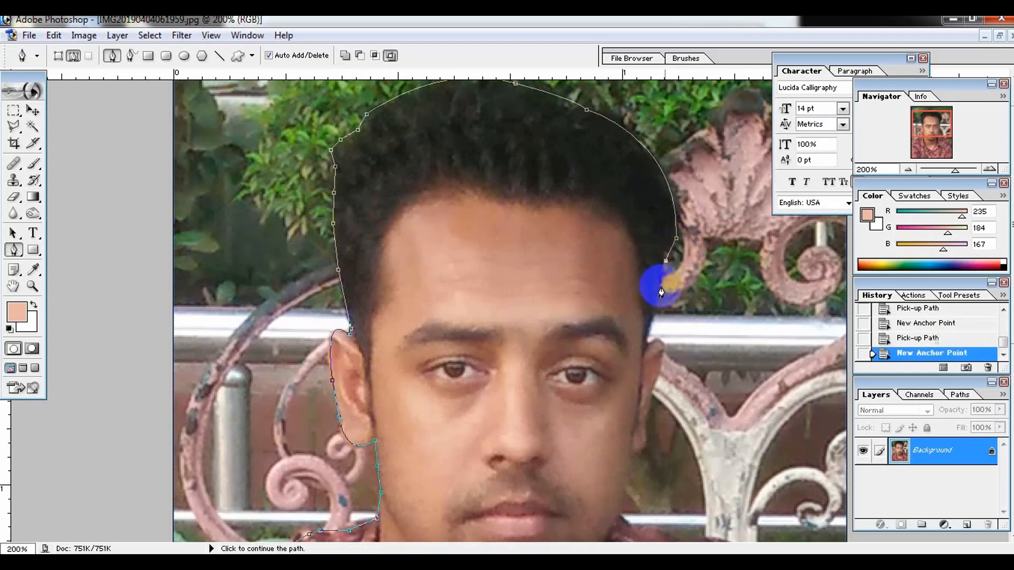
{"action": "left_click", "coordinate": [657, 299]}
{"action": "left_click", "coordinate": [646, 342]}
{"action": "scroll", "coordinate": [660, 293], "scroll_direction": "down", "scroll_amount": 3}
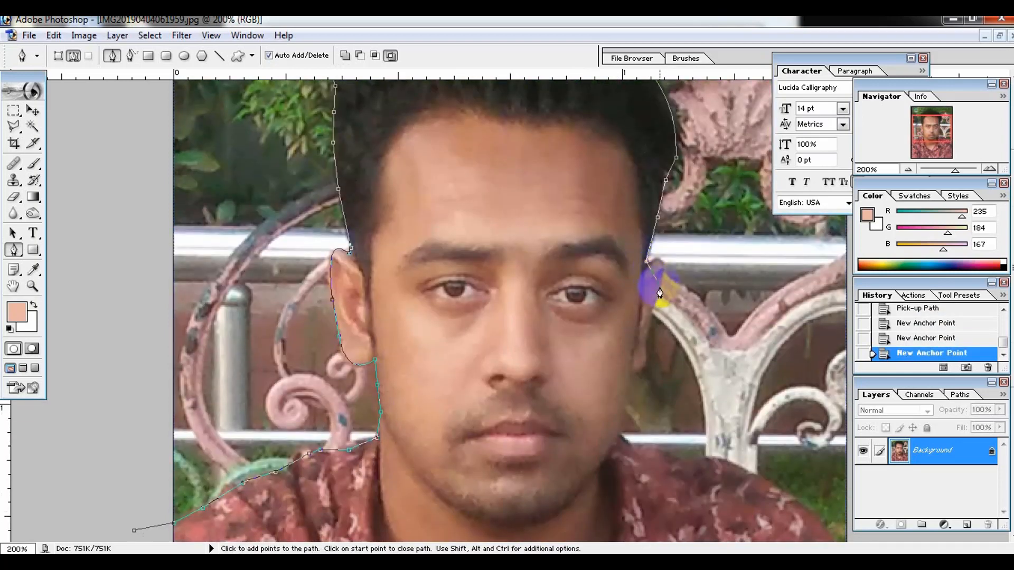
Continue the path down around the ear on the image's right side and along the neck to the shirt collar
{"action": "left_click_drag", "start_coordinate": [658, 298], "coordinate": [637, 338]}
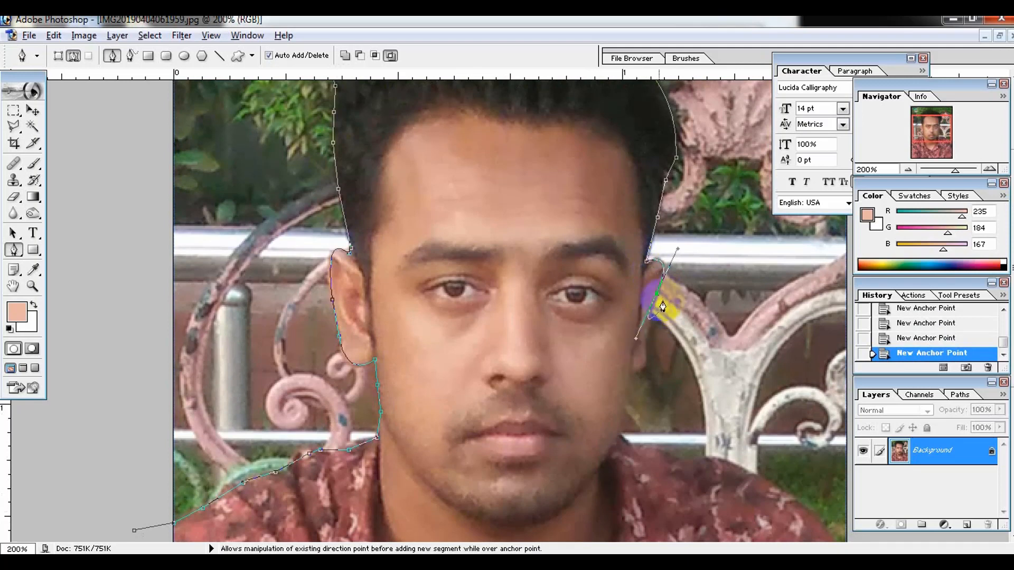
{"action": "left_click", "coordinate": [657, 298], "text": "alt"}
{"action": "left_click", "coordinate": [649, 327]}
{"action": "scroll", "coordinate": [643, 299], "scroll_direction": "down", "scroll_amount": 2}
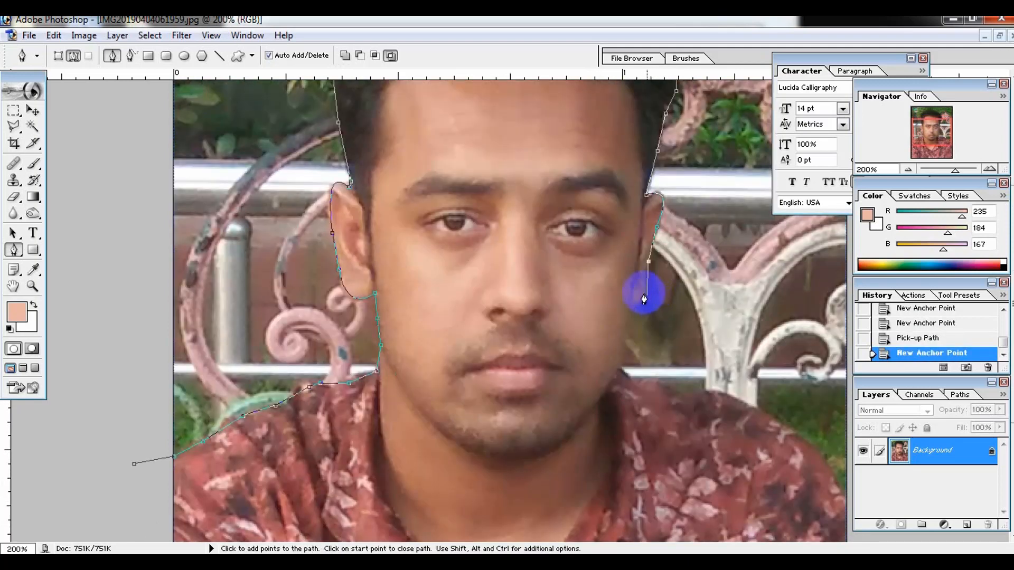
{"action": "left_click_drag", "start_coordinate": [645, 286], "coordinate": [629, 314]}
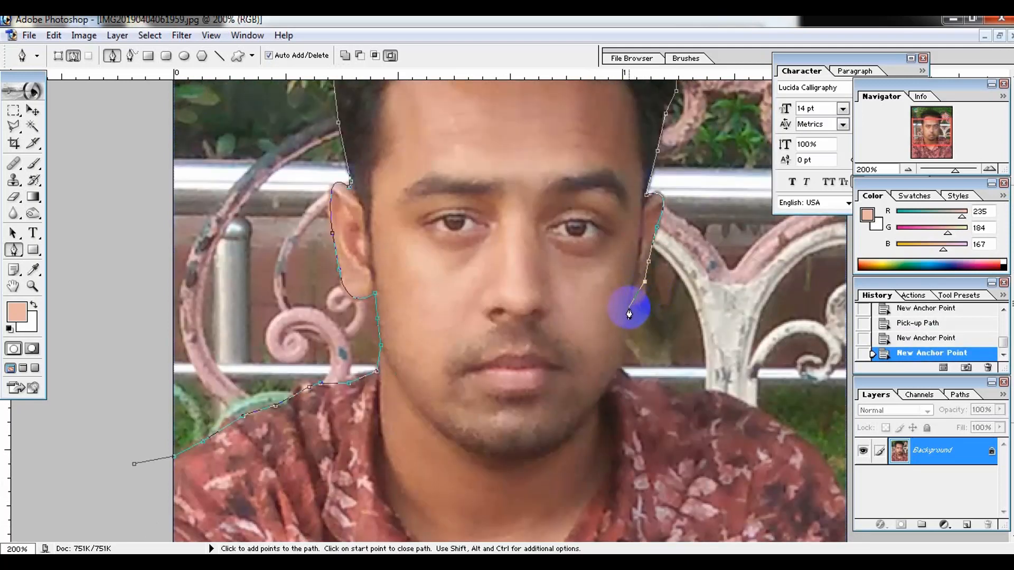
{"action": "left_click", "coordinate": [629, 308], "text": "alt"}
{"action": "scroll", "coordinate": [631, 275], "scroll_direction": "down", "scroll_amount": 2}
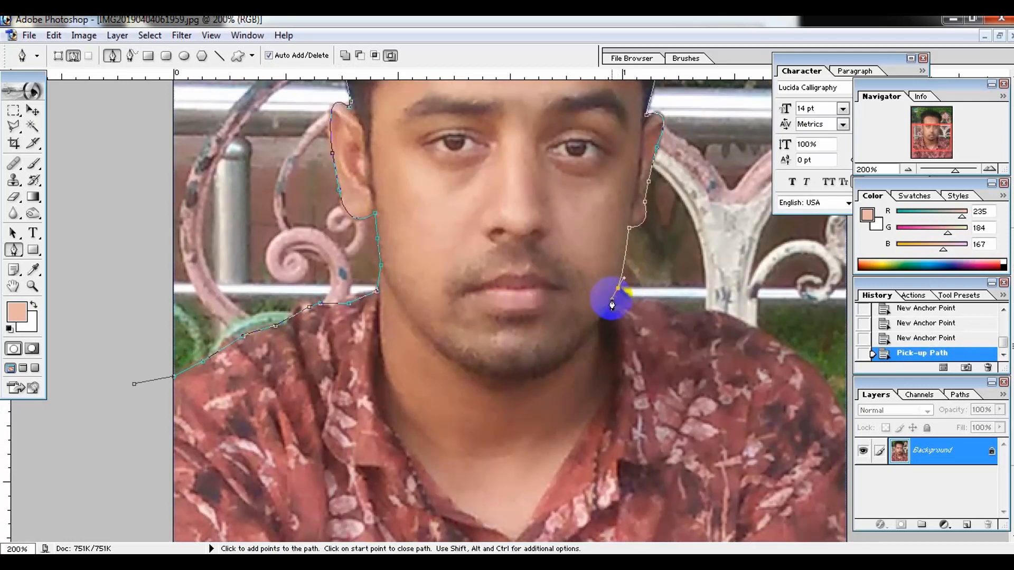
{"action": "left_click_drag", "start_coordinate": [612, 305], "coordinate": [612, 305]}
{"action": "left_click", "coordinate": [618, 288], "text": "alt"}
Trace the shoulder on the image's right side from the collar to just beyond the photo's edge
{"action": "left_click", "coordinate": [634, 300]}
{"action": "left_click", "coordinate": [658, 308]}
{"action": "left_click", "coordinate": [677, 313]}
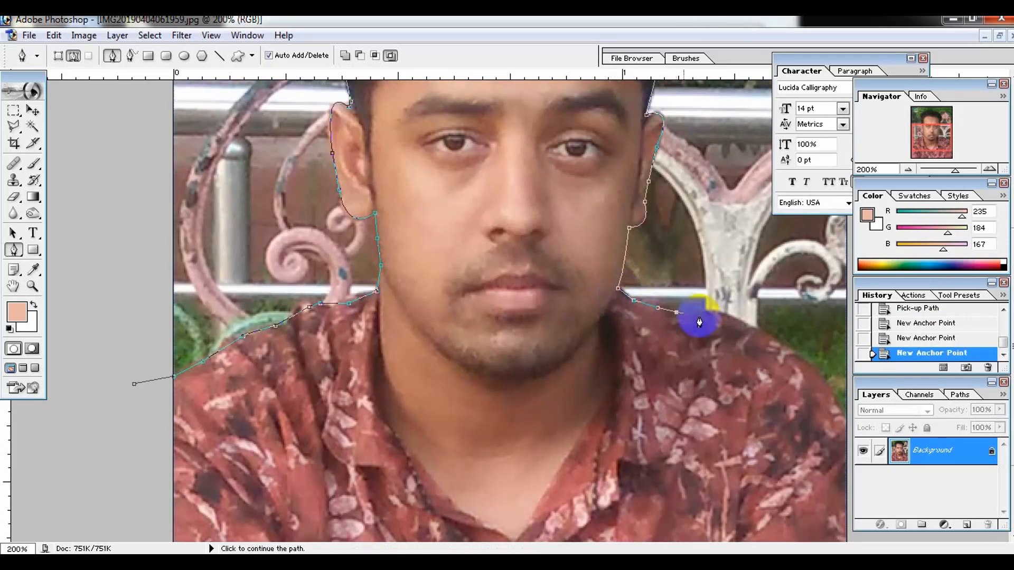
{"action": "left_click", "coordinate": [718, 316]}
{"action": "left_click_drag", "start_coordinate": [717, 325], "coordinate": [712, 287]}
{"action": "key", "text": "ctrl+minus"}
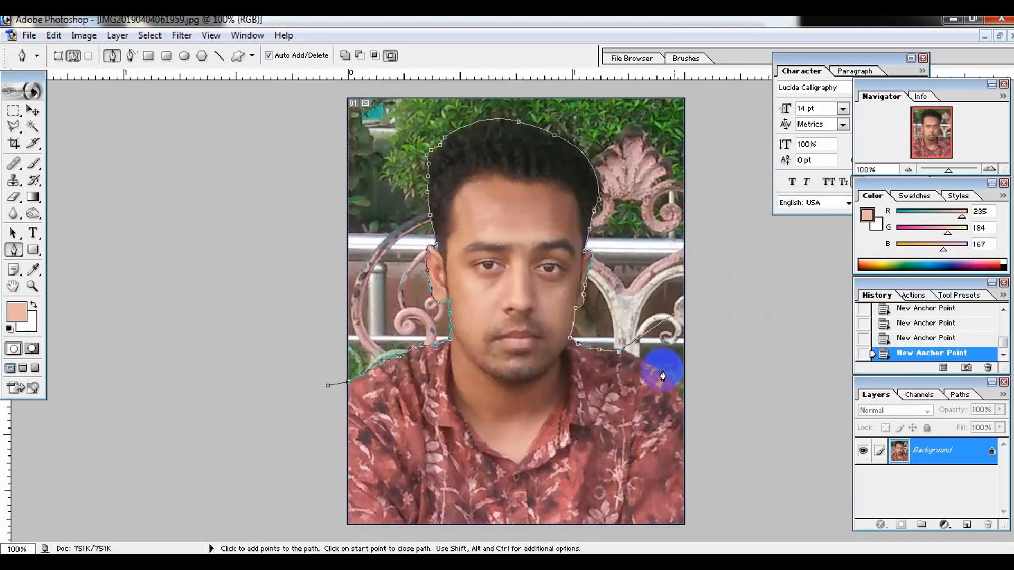
{"action": "left_click", "coordinate": [647, 365]}
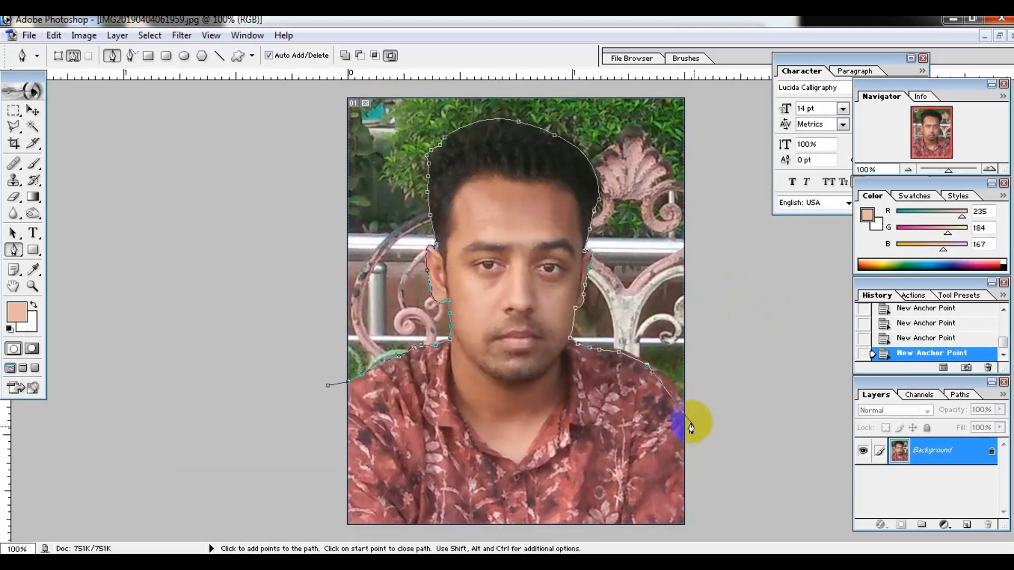
{"action": "left_click_drag", "start_coordinate": [690, 418], "coordinate": [701, 455]}
Loop the path around the outside of the canvas and close it at its starting point beside the opposite shoulder
{"action": "key", "text": "ctrl+minus"}
{"action": "left_click_drag", "start_coordinate": [712, 272], "coordinate": [709, 251]}
{"action": "left_click_drag", "start_coordinate": [671, 170], "coordinate": [667, 160]}
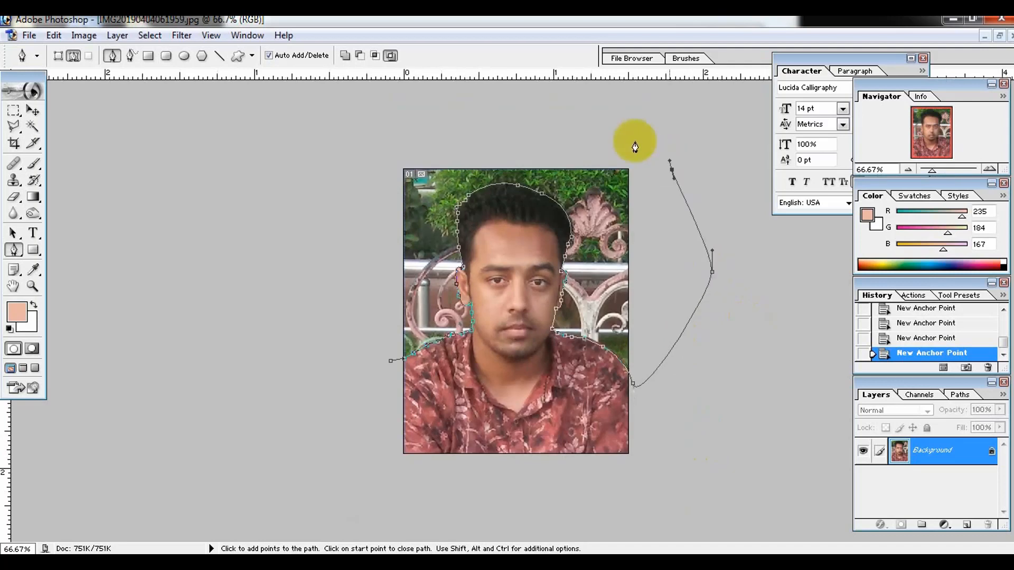
{"action": "left_click_drag", "start_coordinate": [600, 129], "coordinate": [534, 126]}
{"action": "left_click_drag", "start_coordinate": [414, 127], "coordinate": [364, 141]}
{"action": "left_click_drag", "start_coordinate": [349, 159], "coordinate": [339, 189]}
{"action": "left_click_drag", "start_coordinate": [334, 235], "coordinate": [337, 249]}
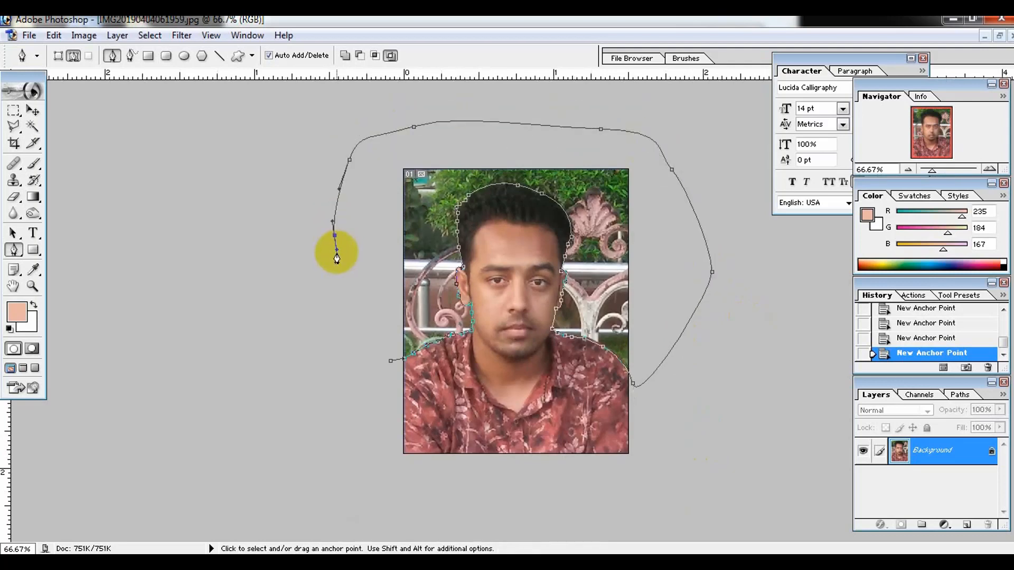
{"action": "left_click", "coordinate": [342, 294]}
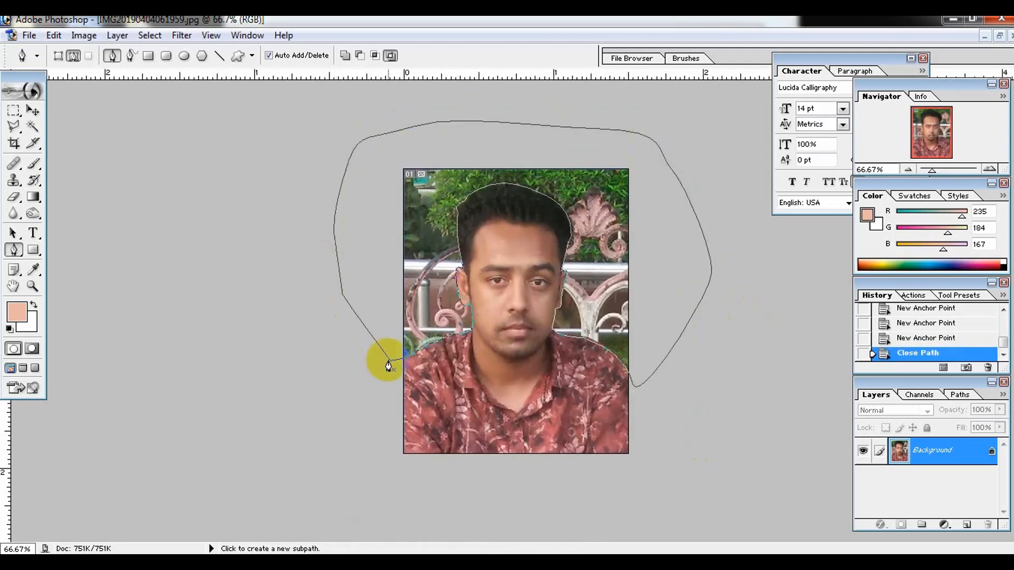
Convert the path to a selection, clear the background behind the man to white (FFFFFF), and deselect
{"action": "key", "text": "ctrl+Return"}
{"action": "key", "text": "ctrl+plus"}
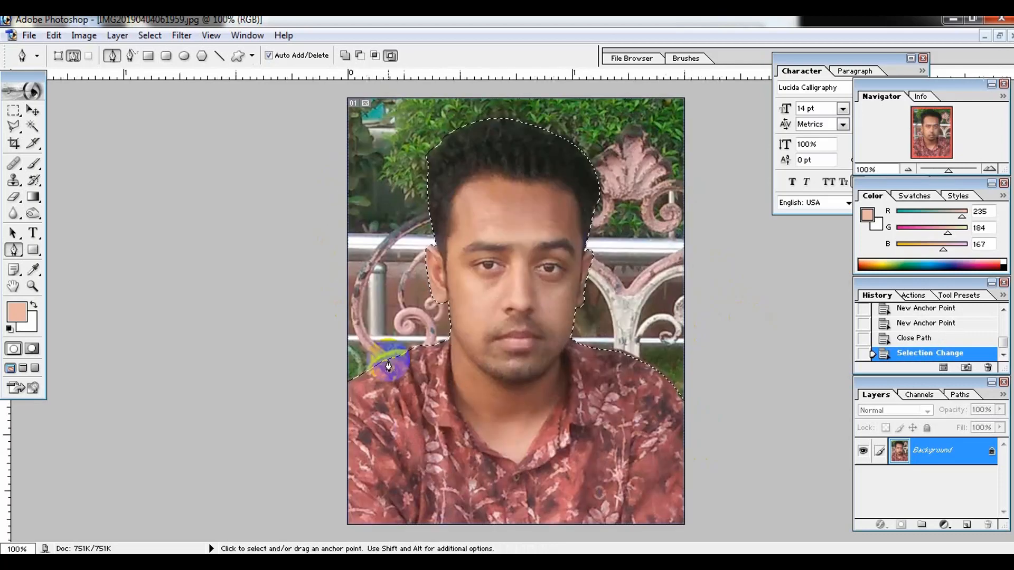
{"action": "left_click", "coordinate": [29, 328]}
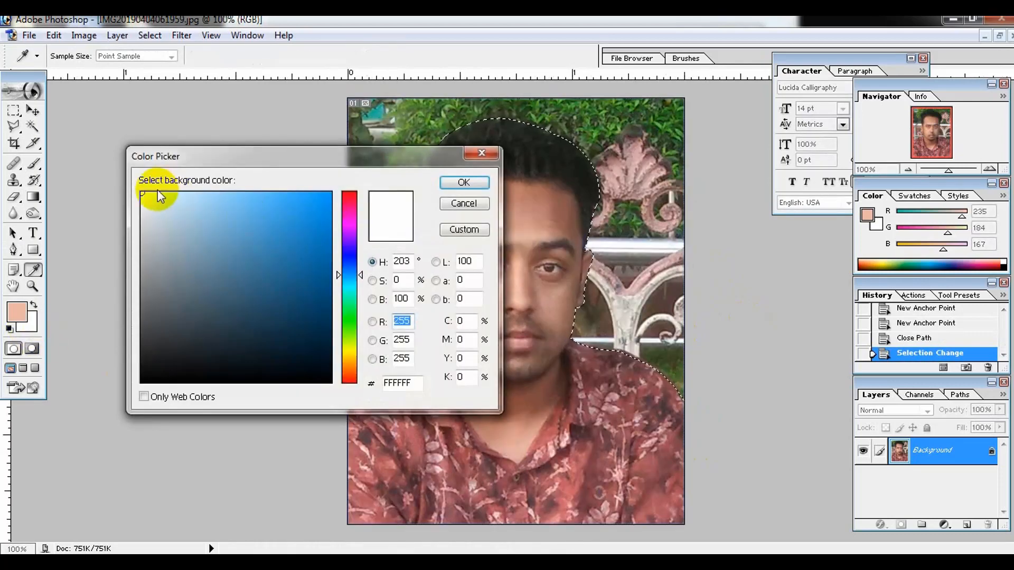
{"action": "key", "text": "Return"}
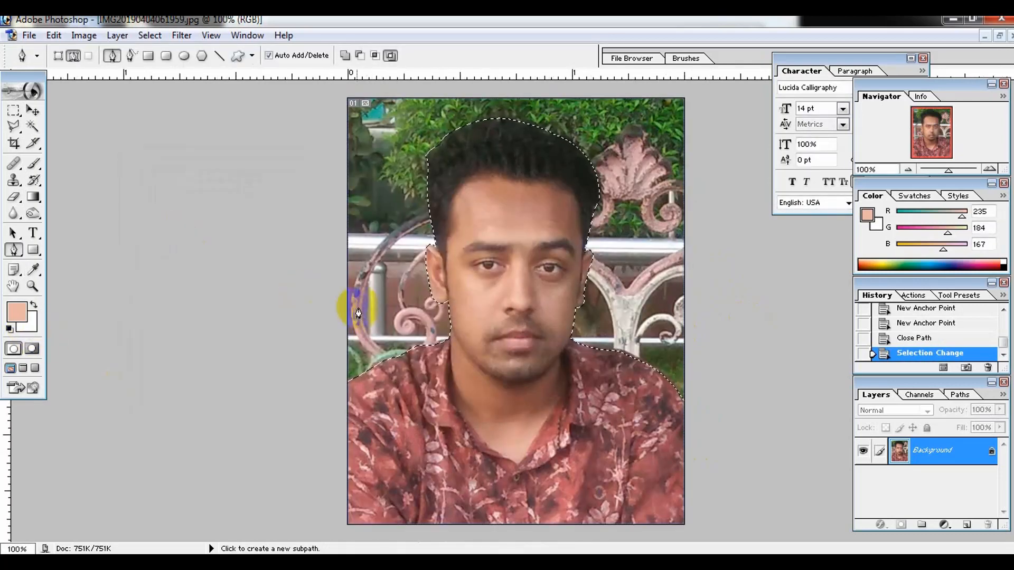
{"action": "key", "text": "Delete"}
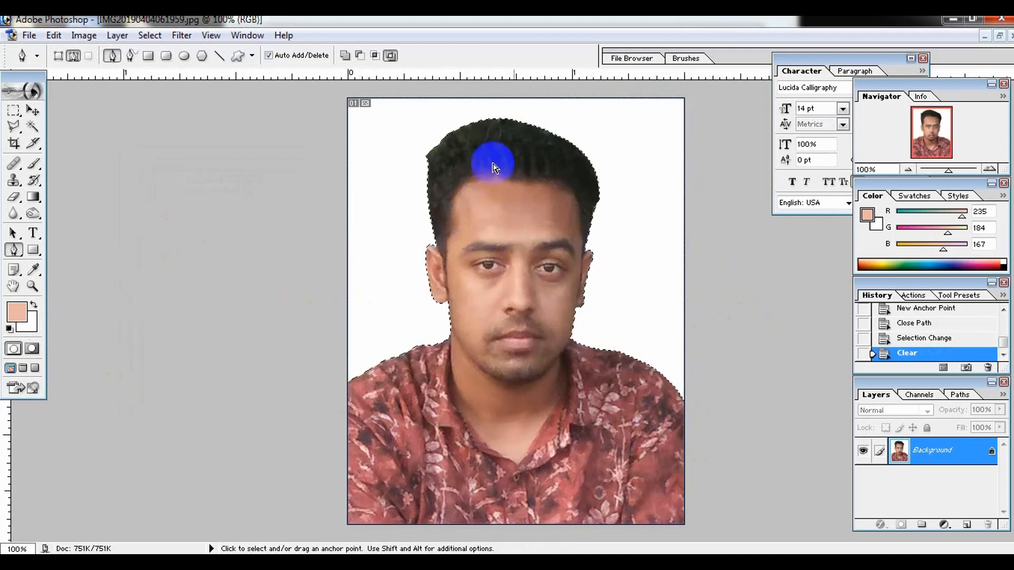
{"action": "key", "text": "ctrl+d"}
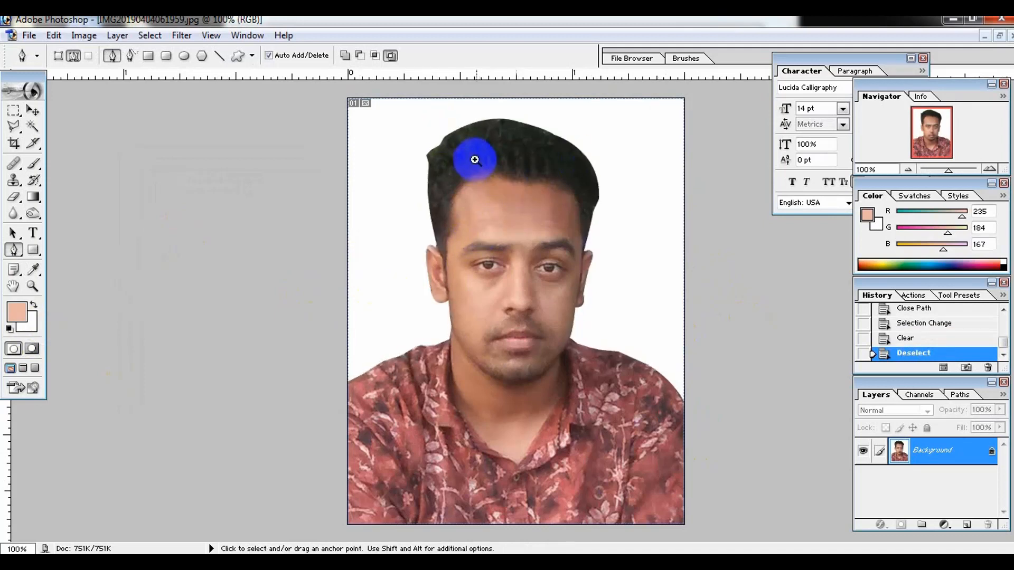
Outline the pointed bump at the hair's upper corner on the image's left side with the Pen tool and clear it to white
{"action": "left_click", "coordinate": [309, 206], "text": "ctrl"}
{"action": "left_click_drag", "start_coordinate": [317, 204], "coordinate": [334, 217]}
{"action": "left_click_drag", "start_coordinate": [358, 173], "coordinate": [382, 164]}
{"action": "left_click", "coordinate": [358, 174], "text": "alt"}
{"action": "left_click", "coordinate": [320, 139]}
{"action": "left_click_drag", "start_coordinate": [278, 151], "coordinate": [274, 172]}
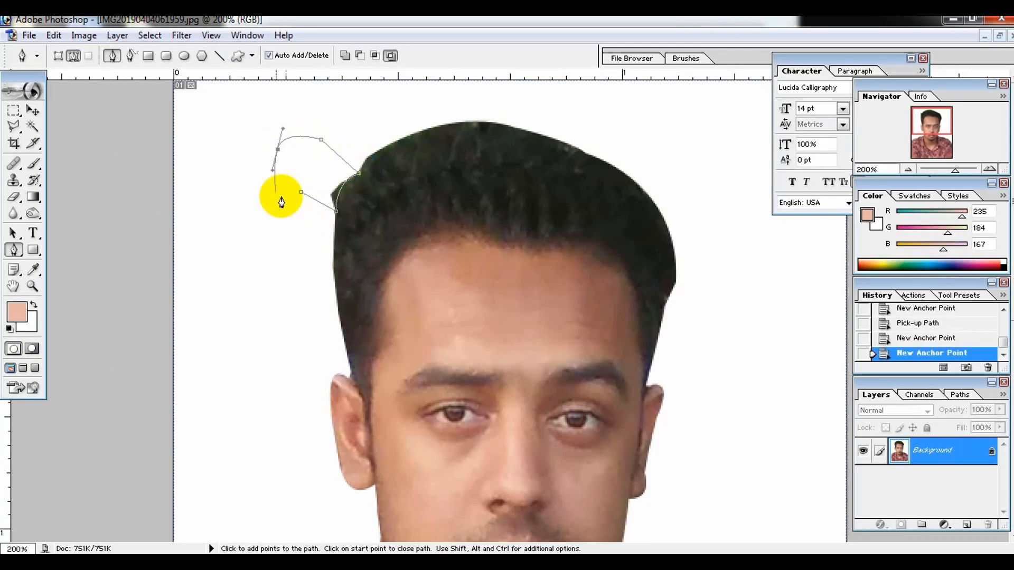
{"action": "left_click", "coordinate": [301, 191]}
{"action": "key", "text": "ctrl+Return"}
{"action": "key", "text": "Delete"}
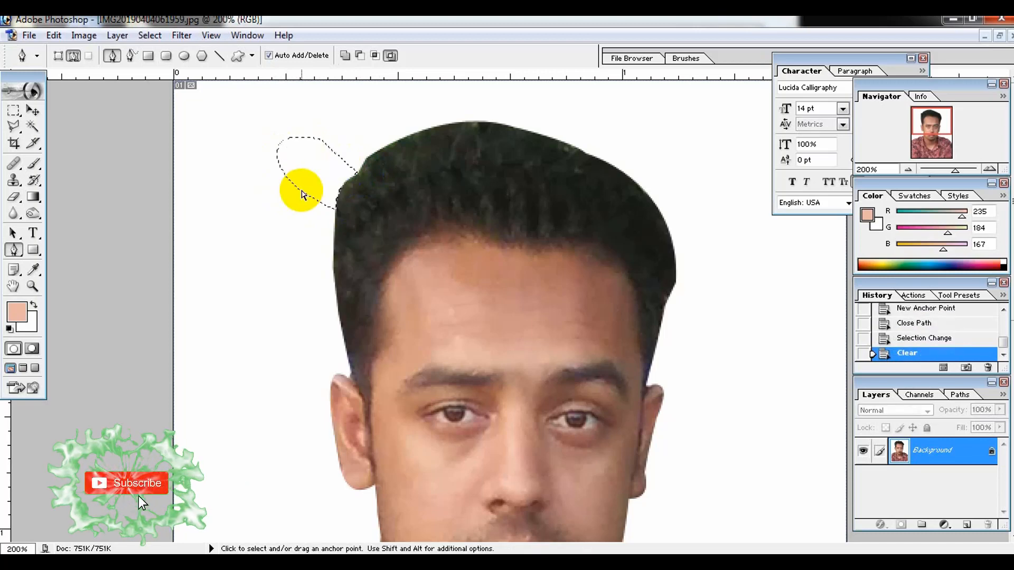
{"action": "key", "text": "ctrl+d"}
Examine the cutout edges around the hair, ears and shoulders
{"action": "key", "text": "ctrl+minus"}
{"action": "key", "text": "ctrl+minus"}
{"action": "key", "text": "ctrl+minus"}
{"action": "key", "text": "ctrl+plus"}
{"action": "key", "text": "ctrl+plus"}
{"action": "key", "text": "ctrl+plus"}
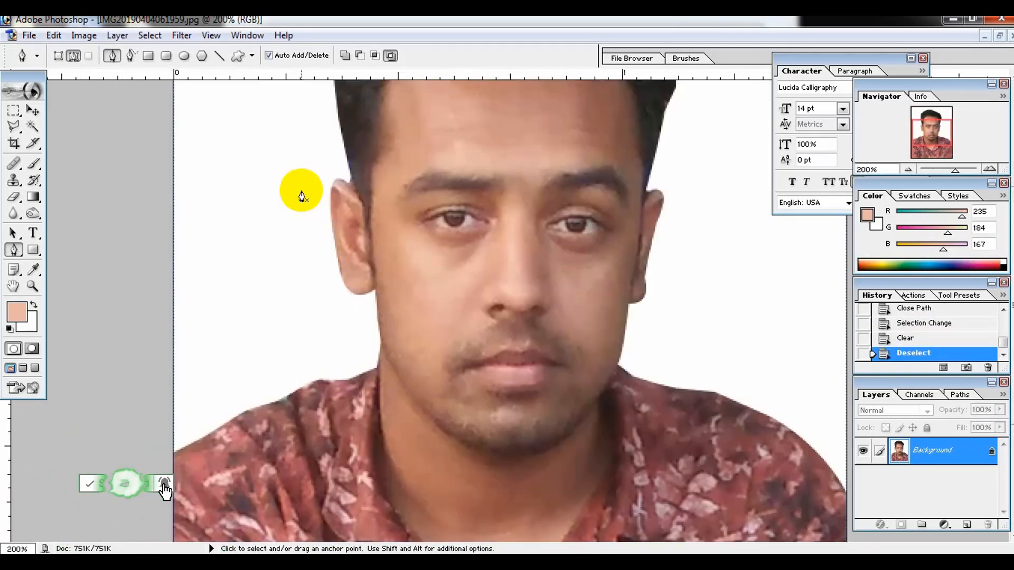
{"action": "key", "text": "space"}
{"action": "left_click_drag", "start_coordinate": [380, 238], "coordinate": [500, 287]}
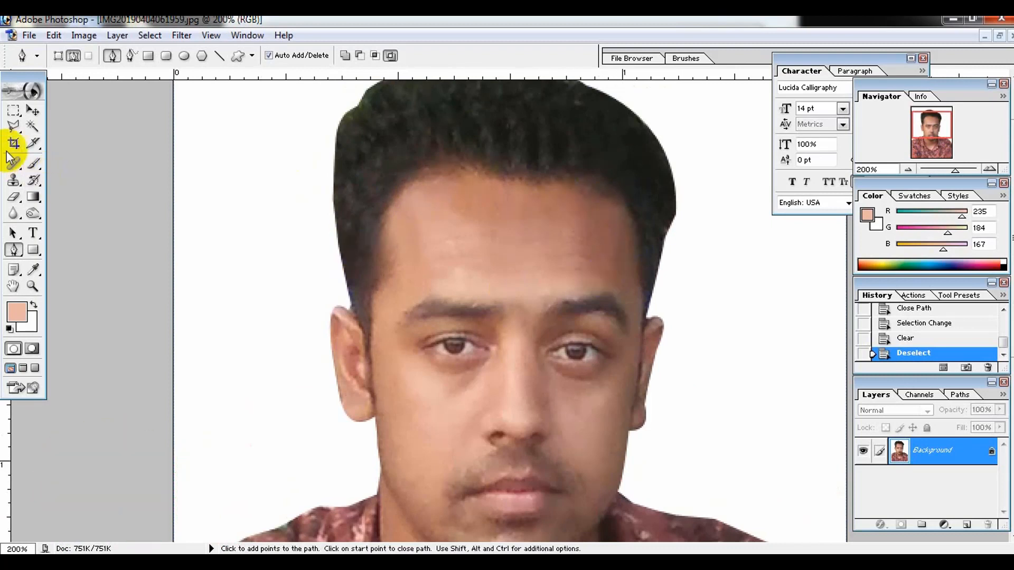
Sample a light skin tone and paint over the forehead with a size 50 soft brush at 20% opacity
{"action": "left_click", "coordinate": [34, 164]}
{"action": "key", "text": "space"}
{"action": "left_click_drag", "start_coordinate": [159, 243], "coordinate": [131, 159]}
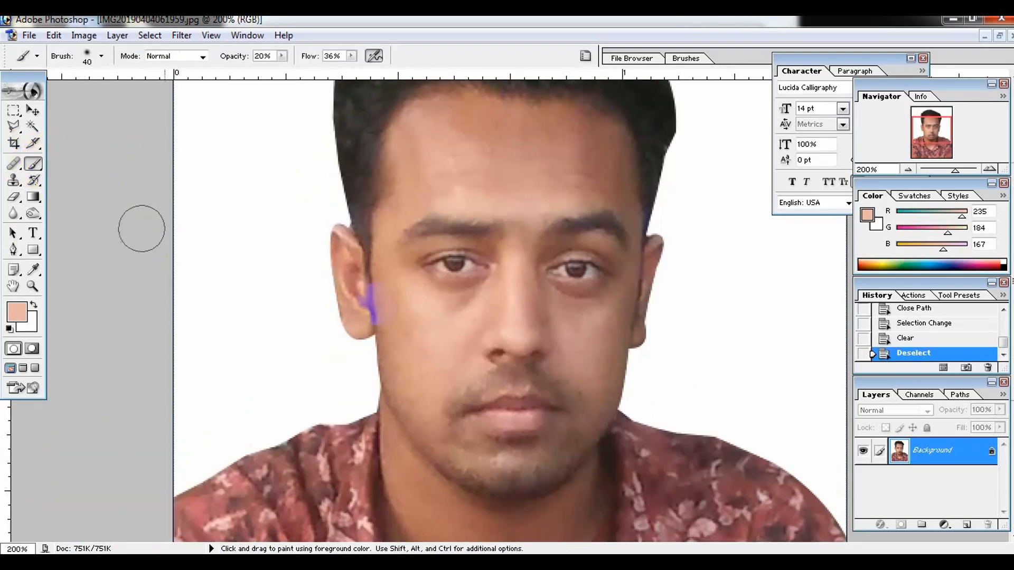
{"action": "key", "text": "space"}
{"action": "left_click_drag", "start_coordinate": [379, 107], "coordinate": [402, 178]}
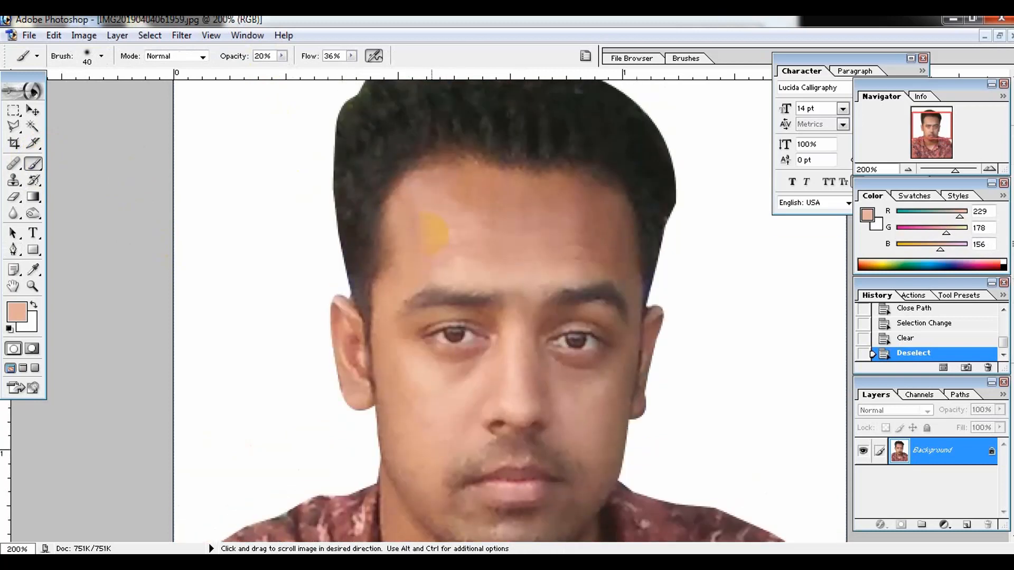
{"action": "key", "text": "bracketright"}
{"action": "mouse_move", "coordinate": [583, 227]}
{"action": "left_mouse_down"}
{"action": "mouse_move", "coordinate": [609, 238]}
{"action": "mouse_move", "coordinate": [475, 181]}
{"action": "mouse_move", "coordinate": [493, 190]}
{"action": "left_mouse_up"}
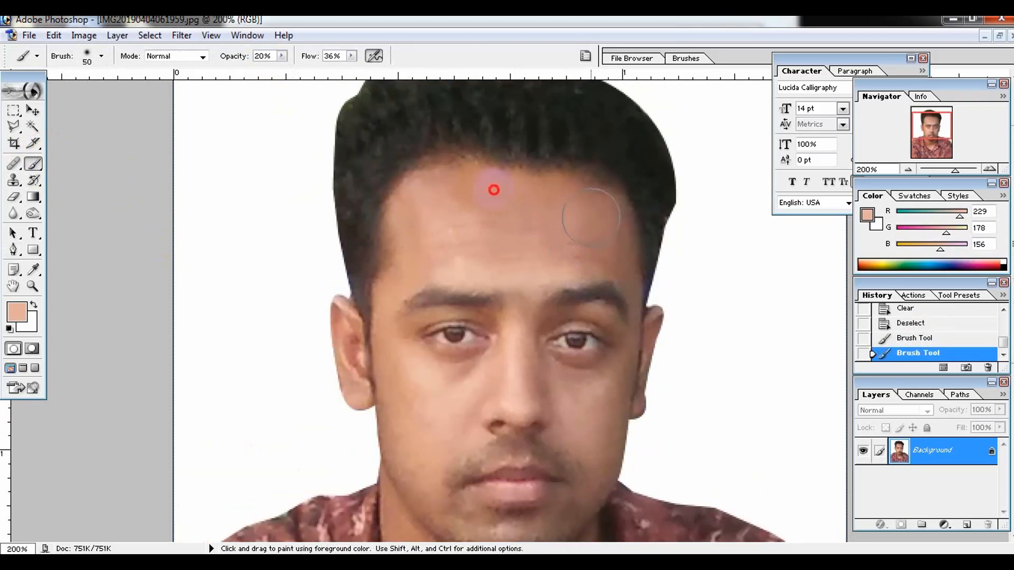
{"action": "left_click_drag", "start_coordinate": [572, 234], "coordinate": [616, 272]}
Even out the skin on the nose, cheeks, chin and under the eyes with the brush at sizes 40 and 30
{"action": "key", "text": "space"}
{"action": "left_click_drag", "start_coordinate": [615, 251], "coordinate": [613, 203]}
{"action": "key", "text": "bracketleft"}
{"action": "left_click_drag", "start_coordinate": [491, 328], "coordinate": [491, 283]}
{"action": "left_click", "coordinate": [436, 299]}
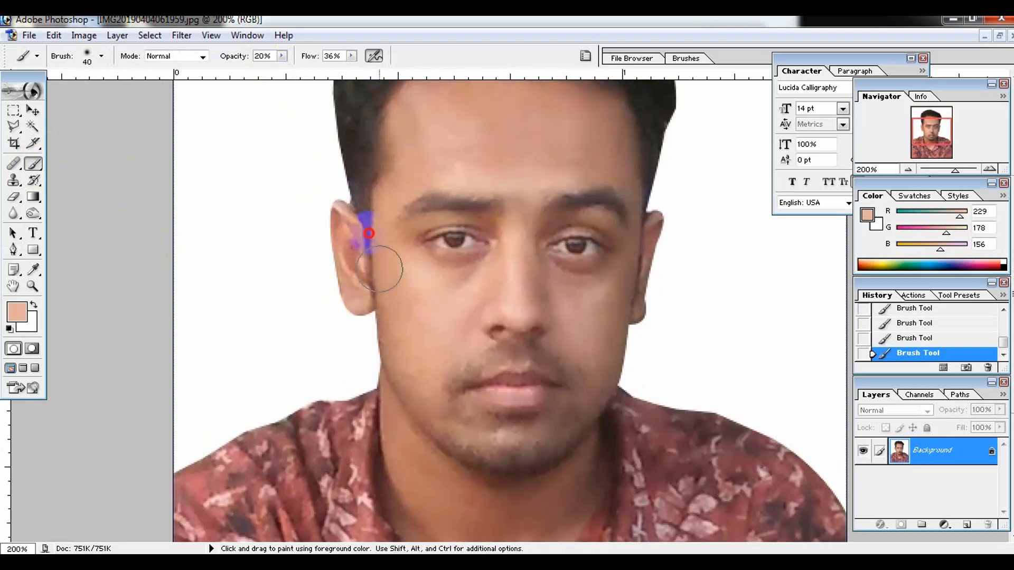
{"action": "mouse_move", "coordinate": [452, 423]}
{"action": "left_mouse_down"}
{"action": "mouse_move", "coordinate": [576, 421]}
{"action": "mouse_move", "coordinate": [588, 378]}
{"action": "mouse_move", "coordinate": [489, 359]}
{"action": "mouse_move", "coordinate": [606, 346]}
{"action": "left_mouse_up"}
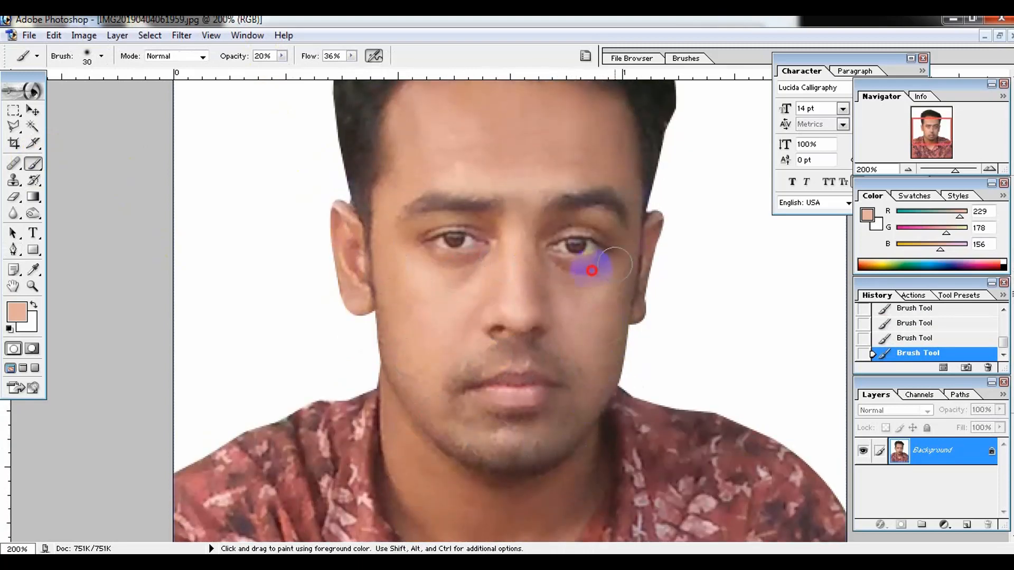
Brush the skin tone over the lower face and neck with a size 40 brush
{"action": "key", "text": "space"}
{"action": "left_click_drag", "start_coordinate": [565, 430], "coordinate": [553, 319]}
{"action": "key", "text": "bracketright"}
{"action": "mouse_move", "coordinate": [577, 369]}
{"action": "left_mouse_down"}
{"action": "mouse_move", "coordinate": [503, 393]}
{"action": "mouse_move", "coordinate": [398, 328]}
{"action": "mouse_move", "coordinate": [420, 373]}
{"action": "mouse_move", "coordinate": [517, 429]}
{"action": "mouse_move", "coordinate": [596, 386]}
{"action": "mouse_move", "coordinate": [481, 403]}
{"action": "mouse_move", "coordinate": [493, 421]}
{"action": "mouse_move", "coordinate": [453, 414]}
{"action": "mouse_move", "coordinate": [390, 354]}
{"action": "mouse_move", "coordinate": [463, 454]}
{"action": "mouse_move", "coordinate": [561, 422]}
{"action": "mouse_move", "coordinate": [557, 390]}
{"action": "mouse_move", "coordinate": [518, 380]}
{"action": "mouse_move", "coordinate": [456, 411]}
{"action": "left_mouse_up"}
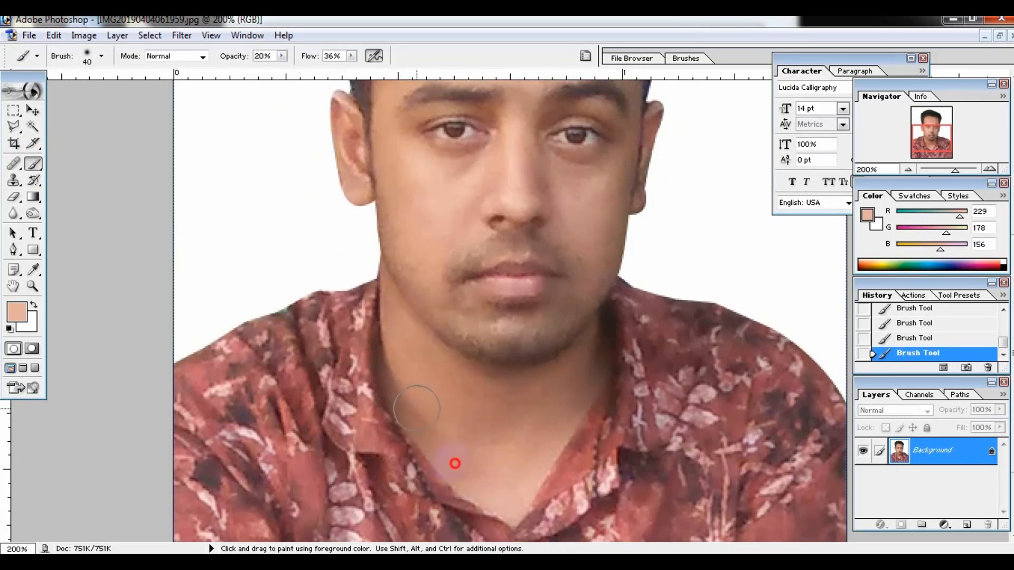
Apply the Imagenomic Noiseware Professional filter to smooth the noise in the portrait
{"action": "left_click", "coordinate": [565, 306], "text": "ctrl+alt"}
{"action": "left_click", "coordinate": [566, 304], "text": "ctrl+alt"}
{"action": "left_click", "coordinate": [570, 303], "text": "ctrl+alt"}
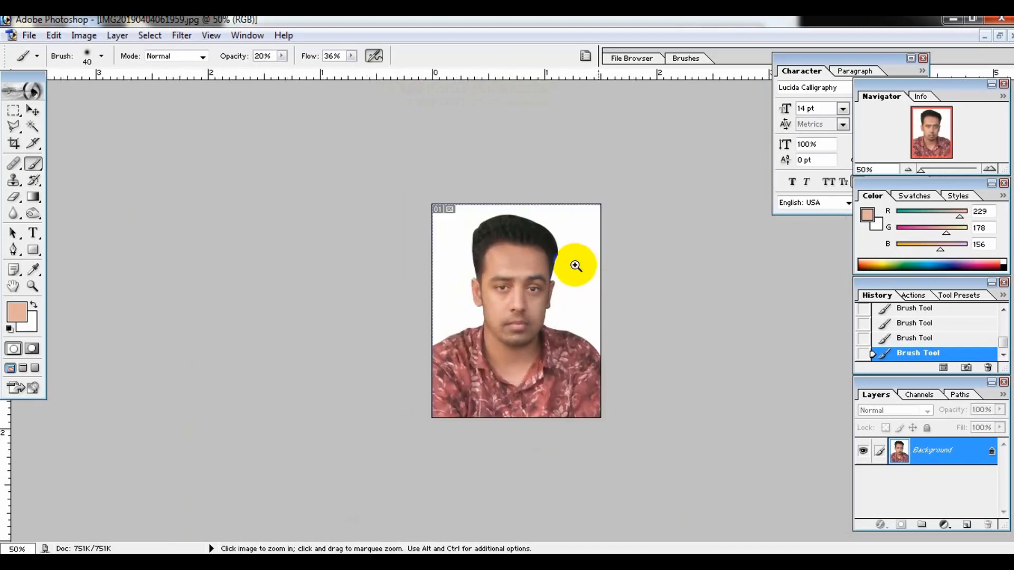
{"action": "left_click", "coordinate": [575, 266], "text": "ctrl"}
{"action": "left_click", "coordinate": [181, 35]}
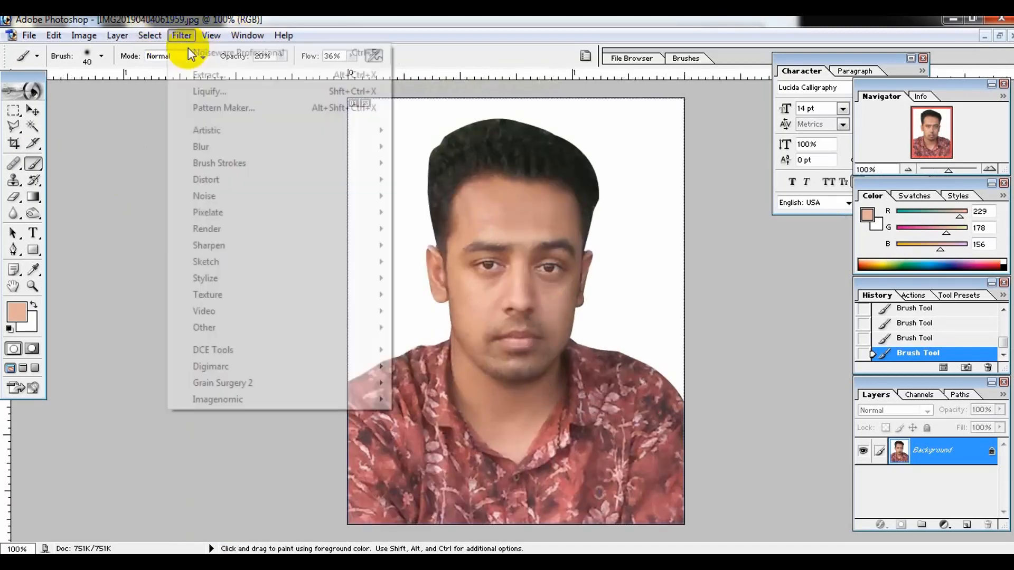
{"action": "mouse_move", "coordinate": [275, 401]}
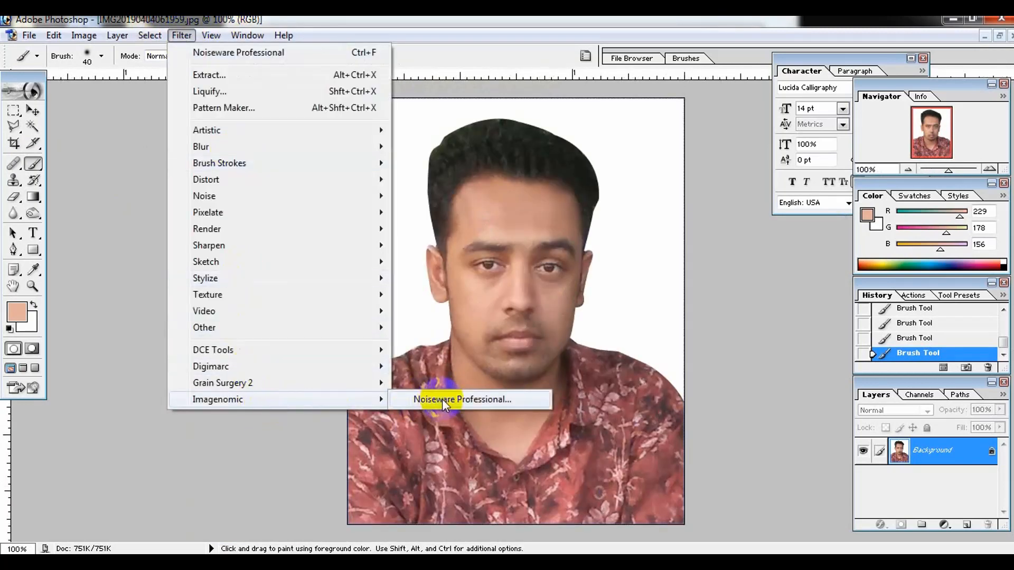
{"action": "left_click", "coordinate": [442, 399]}
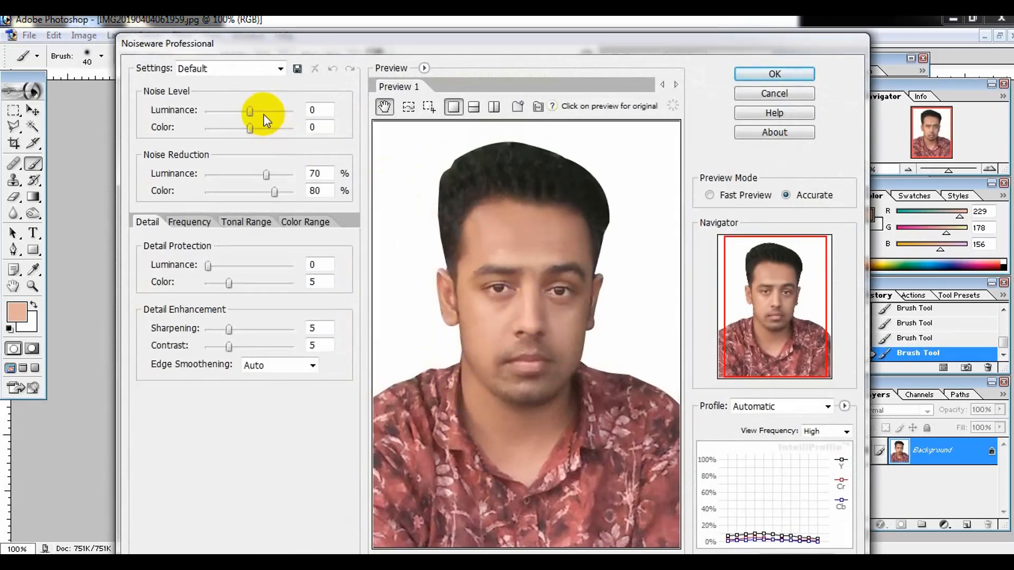
{"action": "left_click", "coordinate": [265, 112]}
{"action": "key", "text": "Return"}
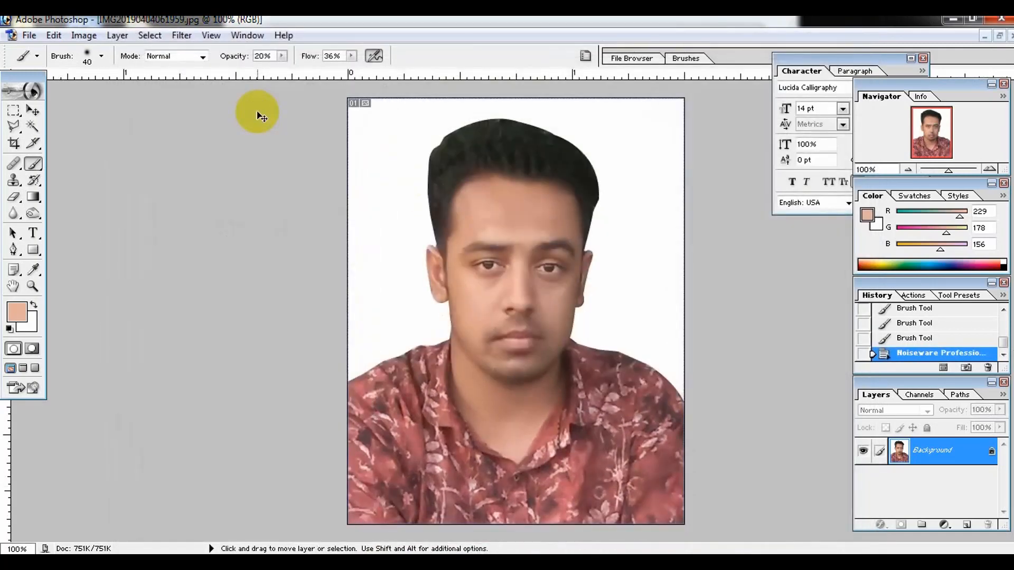
Compare the face close up with and without the noise reduction by repeatedly undoing and redoing the filter
{"action": "key", "text": "ctrl+plus"}
{"action": "key", "text": "ctrl+plus"}
{"action": "key", "text": "ctrl+z"}
{"action": "key", "text": "ctrl+z"}
{"action": "key", "text": "ctrl+z"}
{"action": "key", "text": "ctrl+z"}
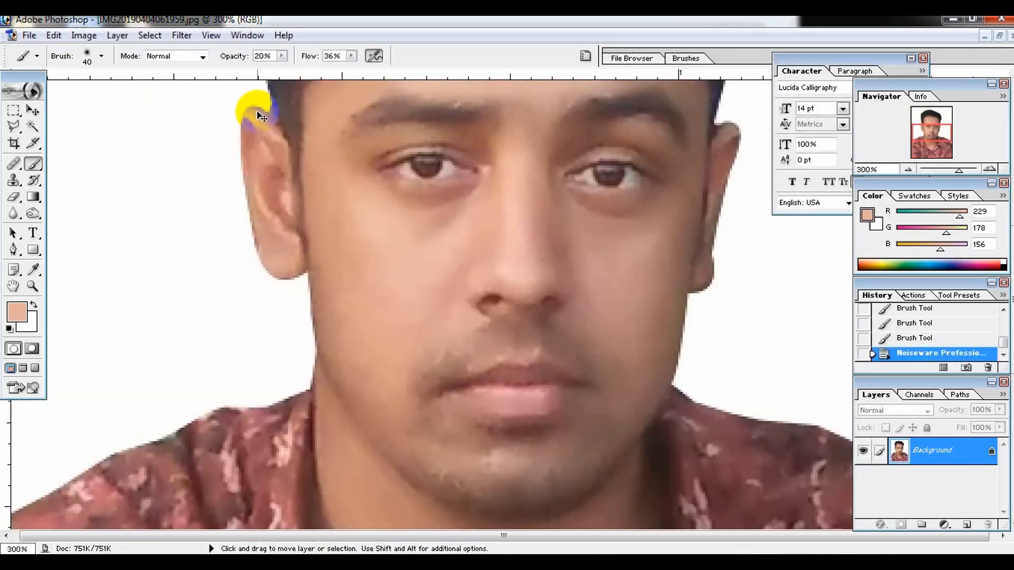
{"action": "key", "text": "ctrl+z"}
{"action": "key", "text": "ctrl+z"}
{"action": "key", "text": "ctrl+z"}
{"action": "key", "text": "ctrl+z"}
{"action": "key", "text": "ctrl+z"}
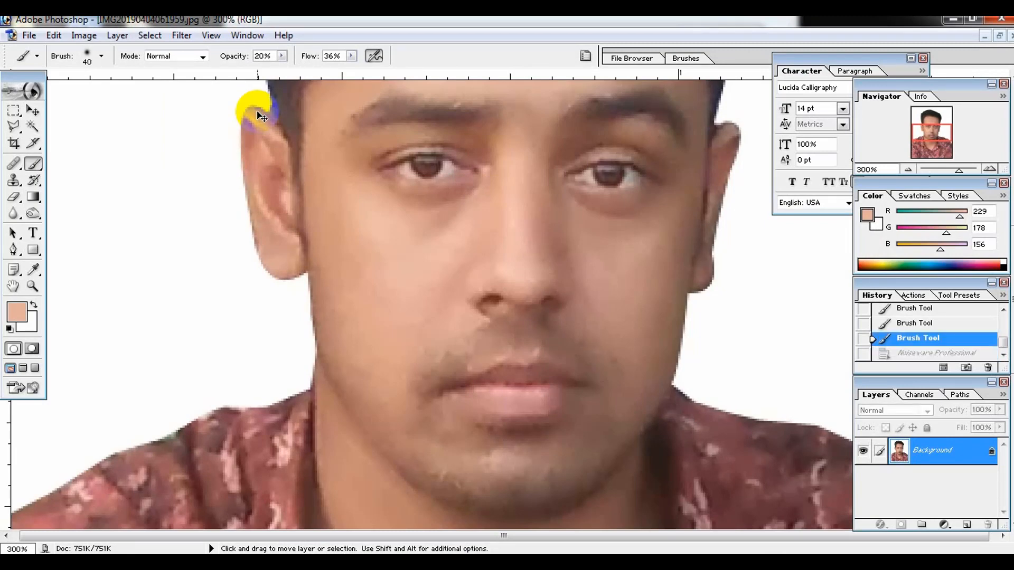
{"action": "key", "text": "ctrl+z"}
Crop the whole portrait to 1.5 × 1.9 in at 300 pixels/inch
{"action": "key", "text": "ctrl+minus"}
{"action": "key", "text": "ctrl+minus"}
{"action": "key", "text": "ctrl+minus"}
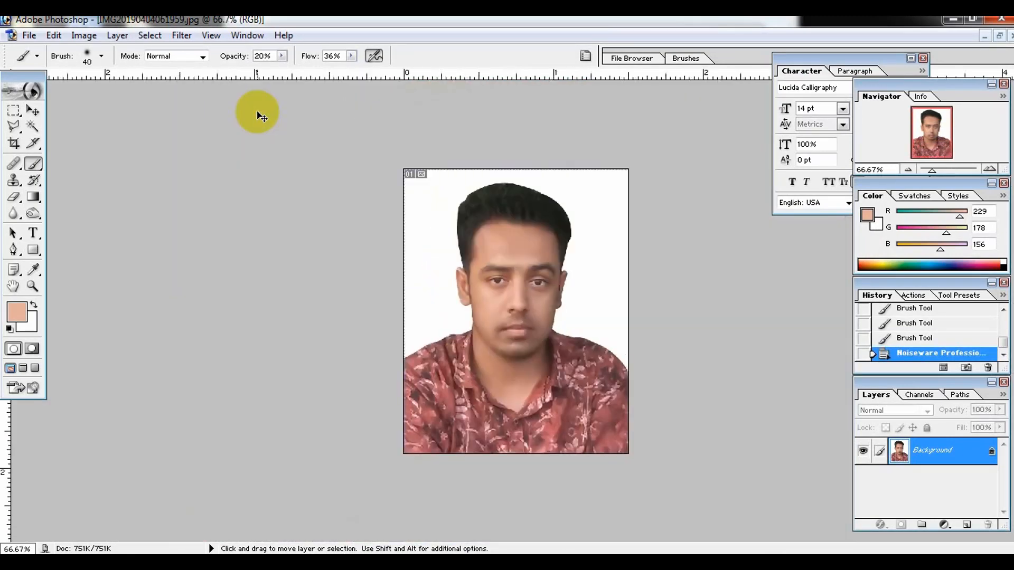
{"action": "key", "text": "ctrl+minus"}
{"action": "key", "text": "ctrl+plus"}
{"action": "key", "text": "ctrl+minus"}
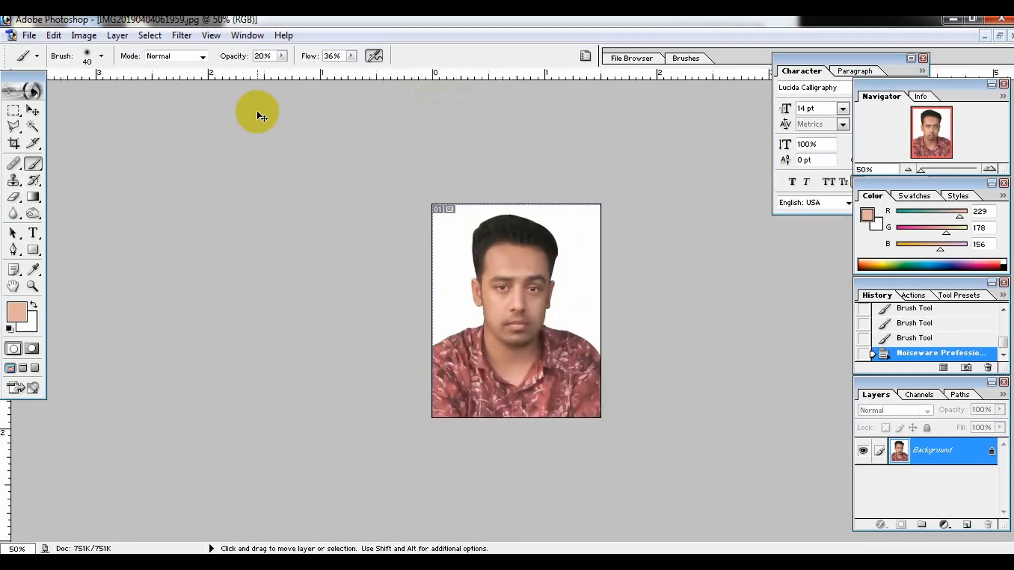
{"action": "key", "text": "ctrl+plus"}
{"action": "key", "text": "ctrl+minus"}
{"action": "key", "text": "c"}
{"action": "left_click_drag", "start_coordinate": [328, 108], "coordinate": [598, 413]}
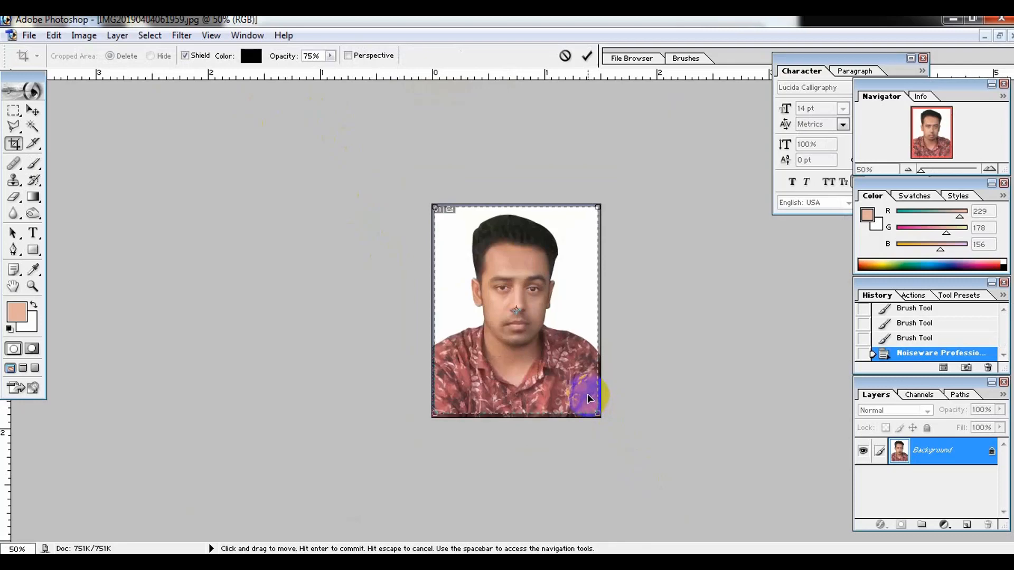
{"action": "key", "text": "Return"}
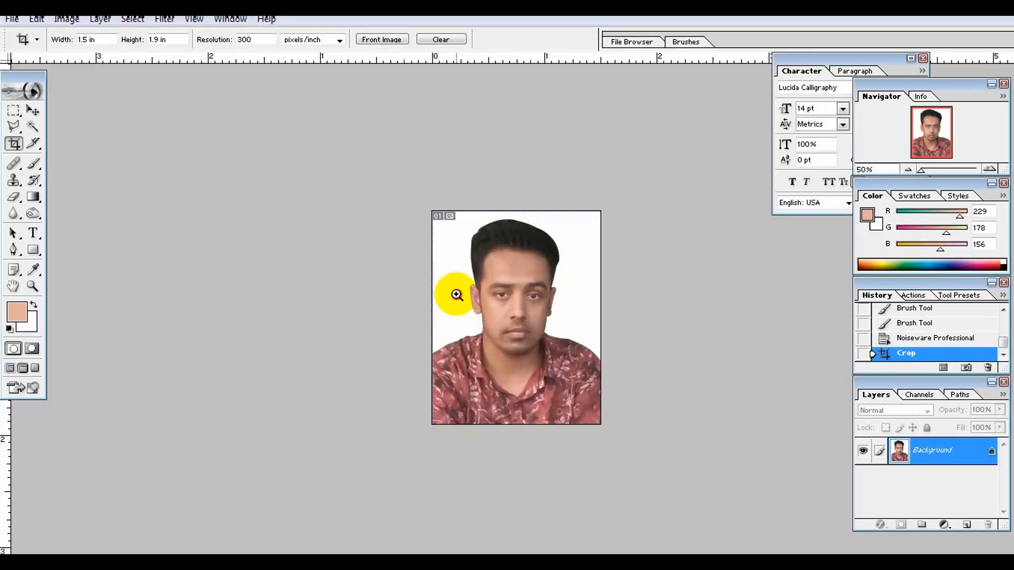
Brush the sampled skin tone lightly over the forehead with a size 50 brush at 20% opacity
{"action": "left_click", "coordinate": [453, 294]}
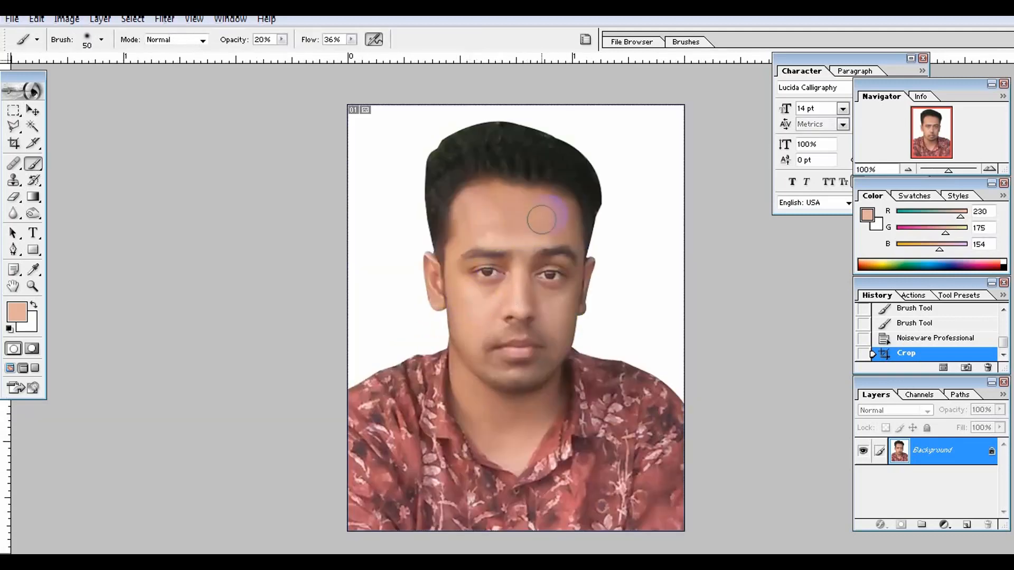
{"action": "left_click_drag", "start_coordinate": [477, 218], "coordinate": [558, 233]}
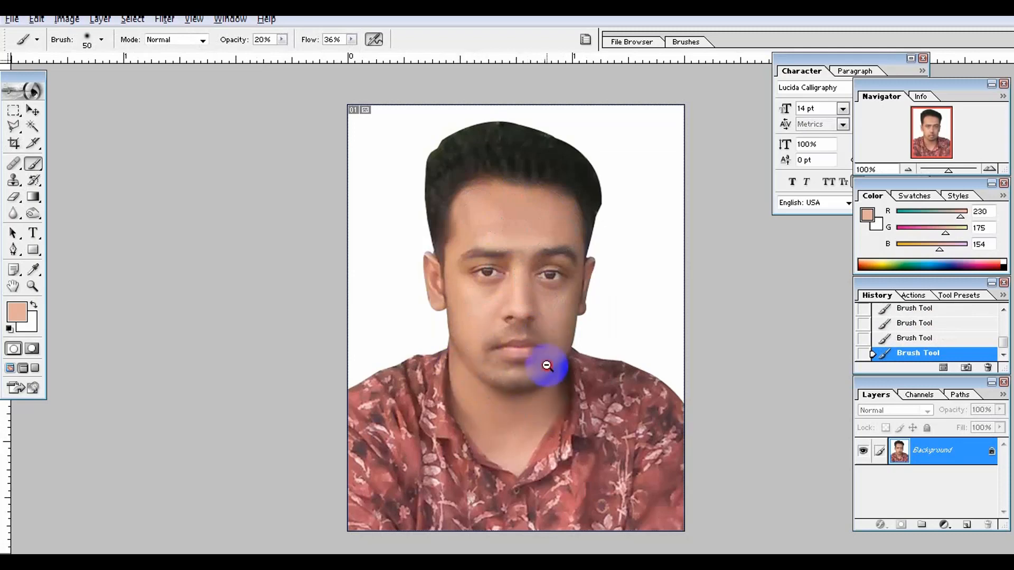
{"action": "key", "text": "ctrl+minus"}
{"action": "key", "text": "ctrl+minus"}
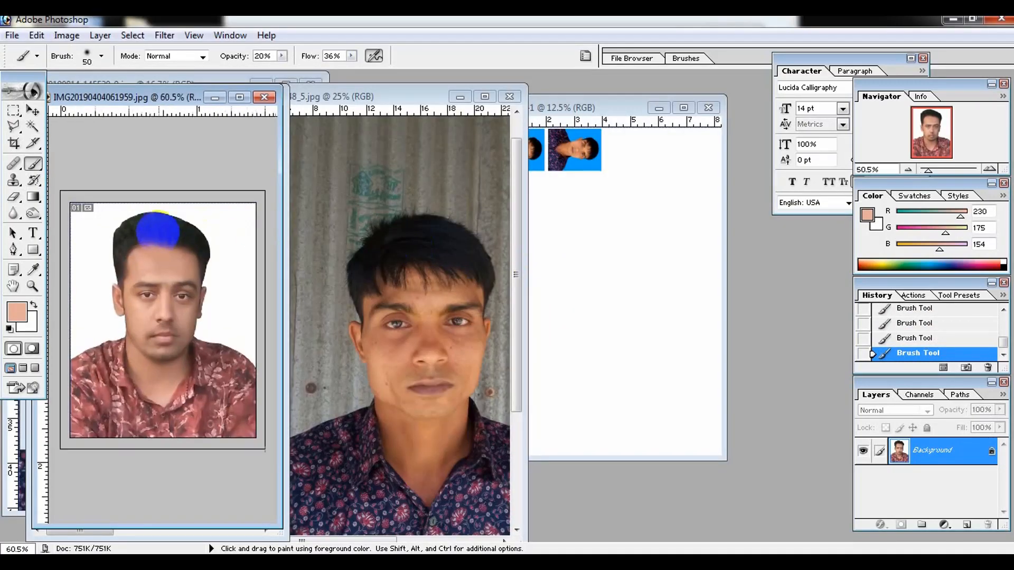
Revert Untitled-1 to its original blank state and close IMG_20190814_145548_5.jpg without saving
{"action": "left_click", "coordinate": [587, 198]}
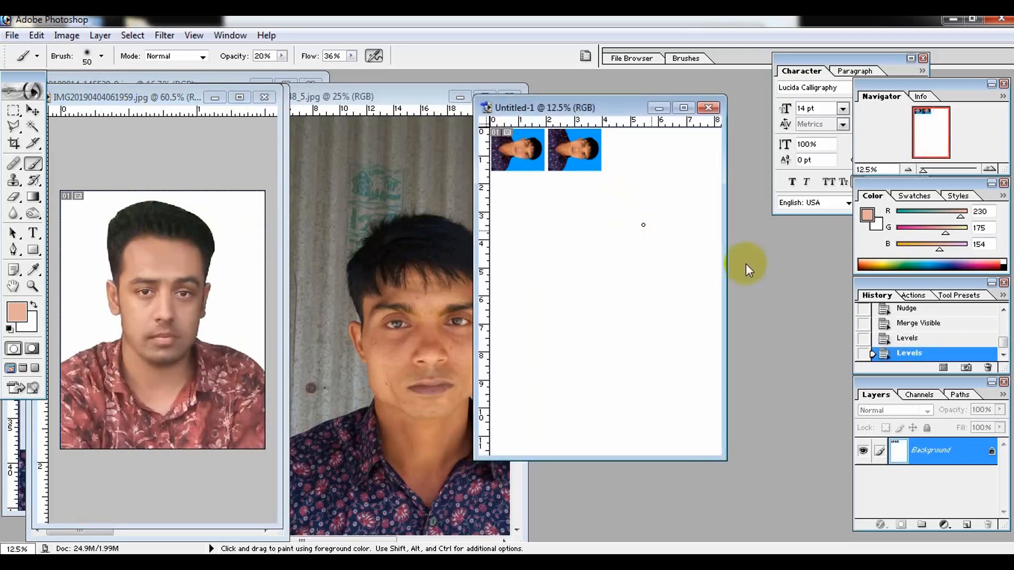
{"action": "scroll", "coordinate": [917, 322], "scroll_direction": "up", "scroll_amount": 5}
{"action": "left_click", "coordinate": [910, 320]}
{"action": "left_click", "coordinate": [392, 226]}
{"action": "left_click", "coordinate": [509, 96]}
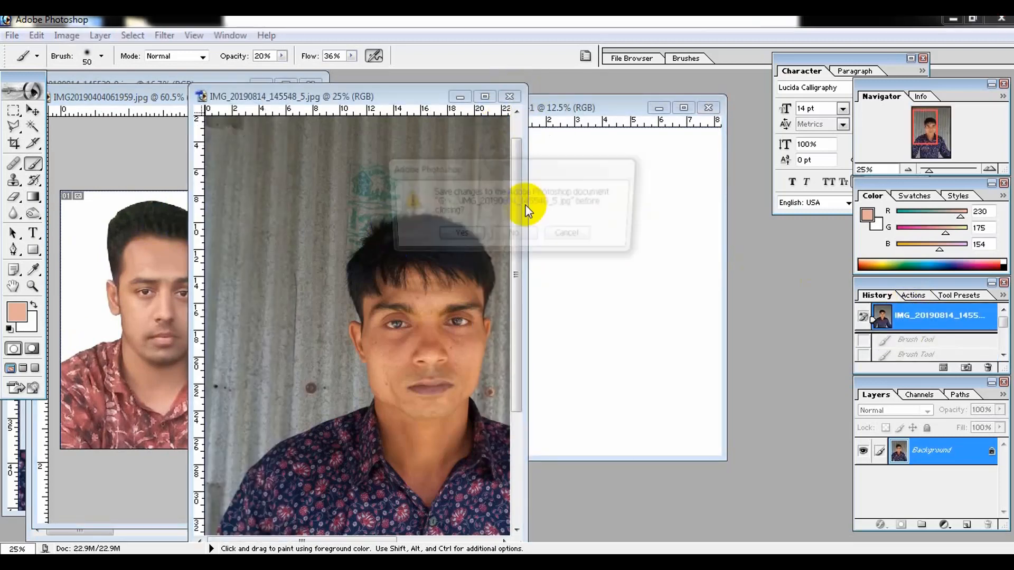
{"action": "left_click", "coordinate": [516, 232]}
Move and enlarge the window of the retouched portrait, and close the old Untitled-1 document without saving
{"action": "left_click_drag", "start_coordinate": [148, 96], "coordinate": [227, 74]}
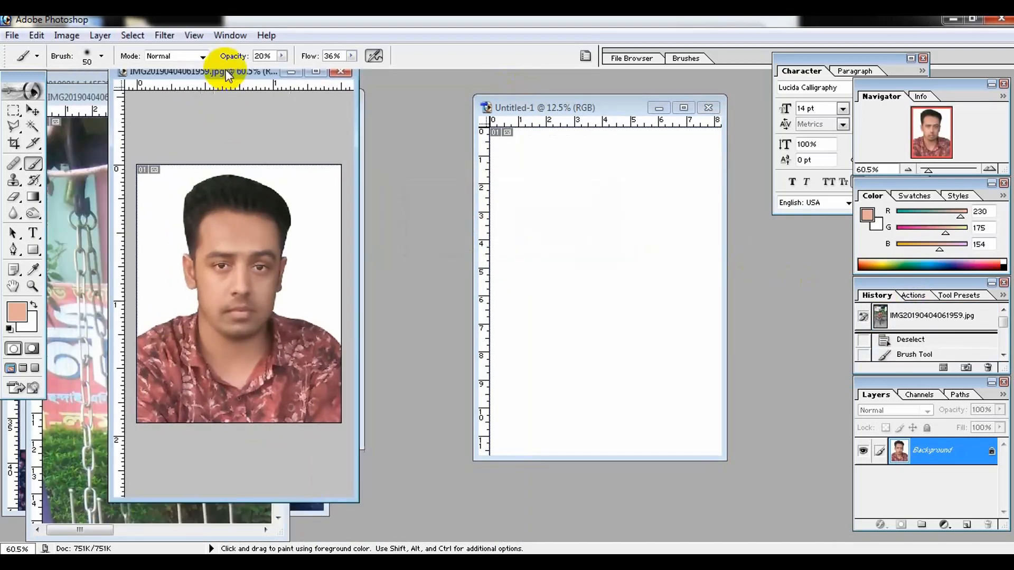
{"action": "left_click_drag", "start_coordinate": [357, 501], "coordinate": [419, 542]}
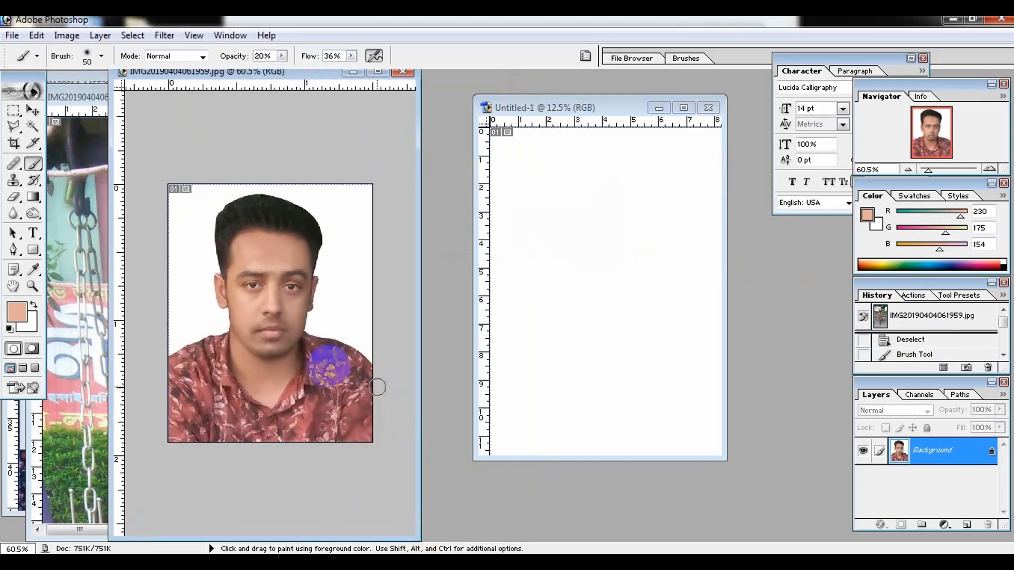
{"action": "key", "text": "ctrl+plus"}
{"action": "left_click", "coordinate": [623, 220]}
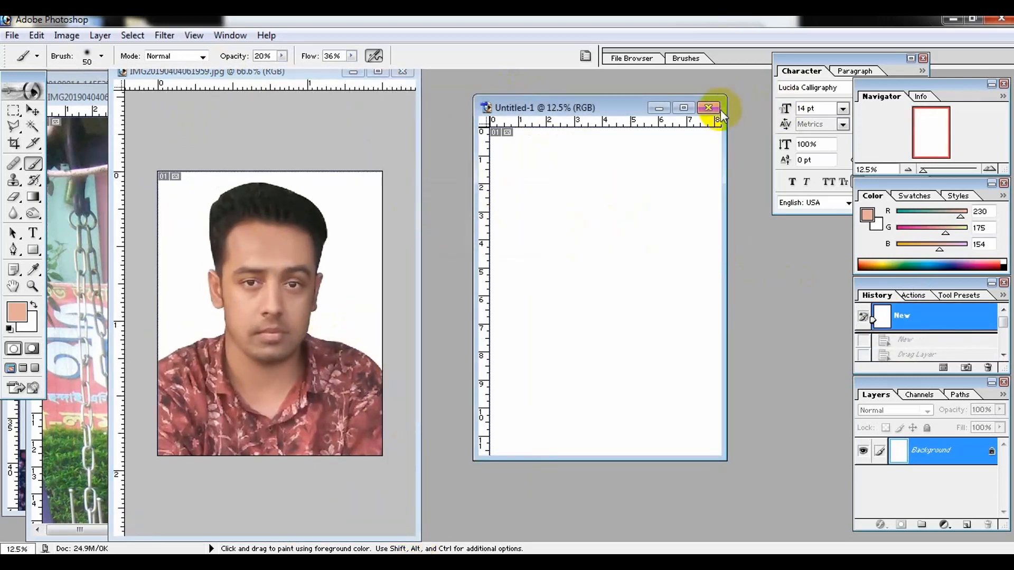
{"action": "left_click", "coordinate": [708, 108]}
{"action": "left_click", "coordinate": [514, 231]}
Create a white A4 document at 300 pixels/inch in RGB Color and place its window beside the portrait
{"action": "left_click", "coordinate": [12, 35]}
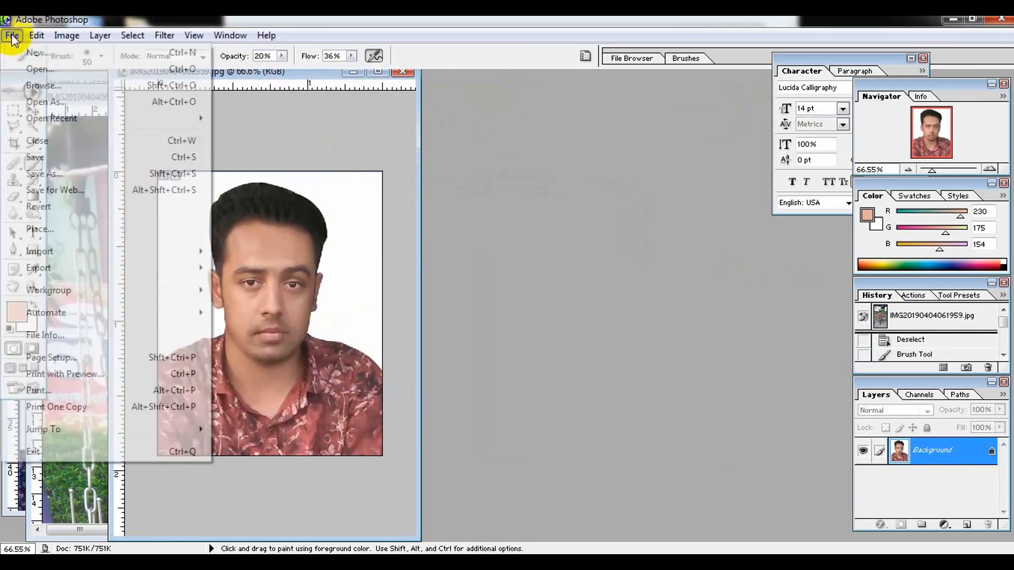
{"action": "left_click", "coordinate": [30, 53]}
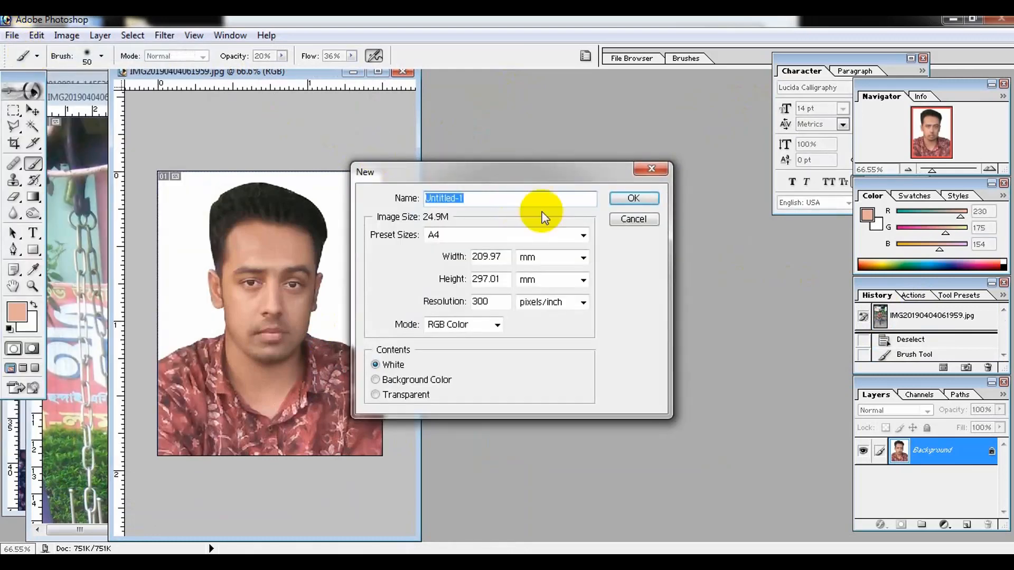
{"action": "left_click", "coordinate": [478, 235]}
{"action": "left_click", "coordinate": [520, 297]}
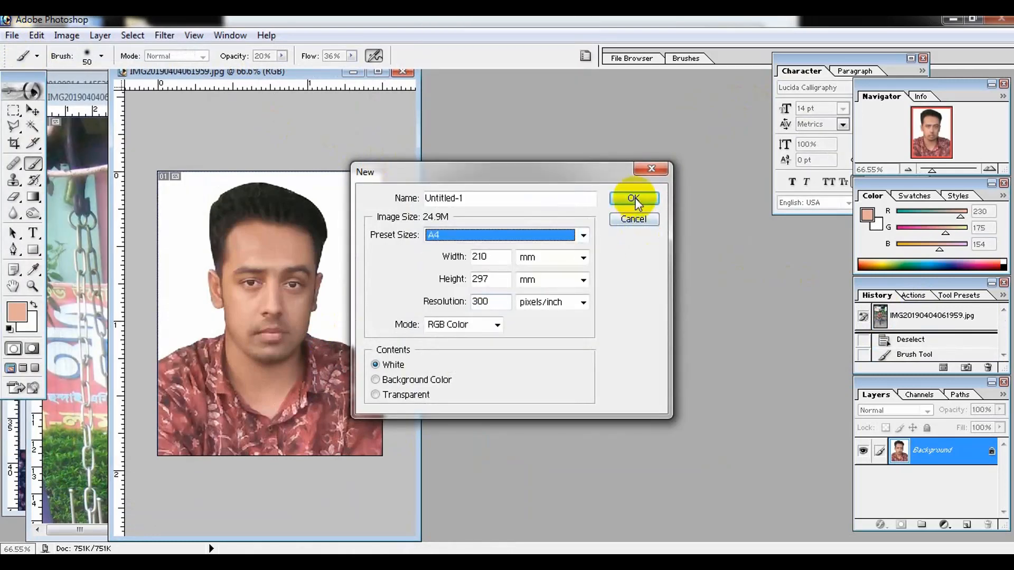
{"action": "left_click", "coordinate": [634, 198]}
{"action": "left_click_drag", "start_coordinate": [150, 118], "coordinate": [590, 149]}
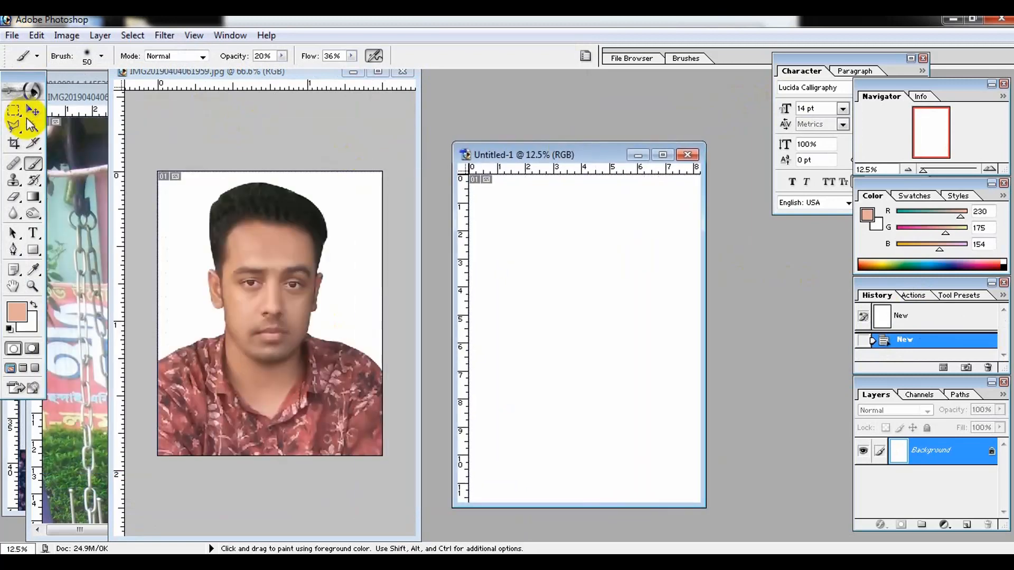
{"action": "left_click", "coordinate": [33, 110]}
{"action": "left_click_drag", "start_coordinate": [238, 283], "coordinate": [511, 290]}
{"action": "key", "text": "ctrl+z"}
Select the portrait's white background with the Magic Wand at tolerance 40, fill it with a very light grey and deselect
{"action": "left_click", "coordinate": [344, 243]}
{"action": "key", "text": "w"}
{"action": "left_click", "coordinate": [353, 213]}
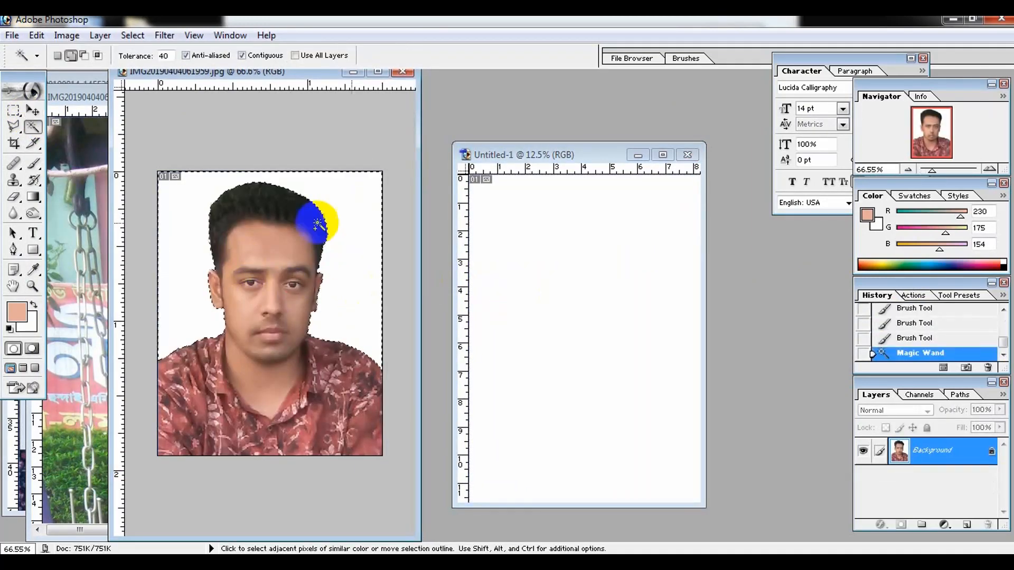
{"action": "left_click", "coordinate": [35, 332]}
{"action": "left_click_drag", "start_coordinate": [198, 161], "coordinate": [206, 267]}
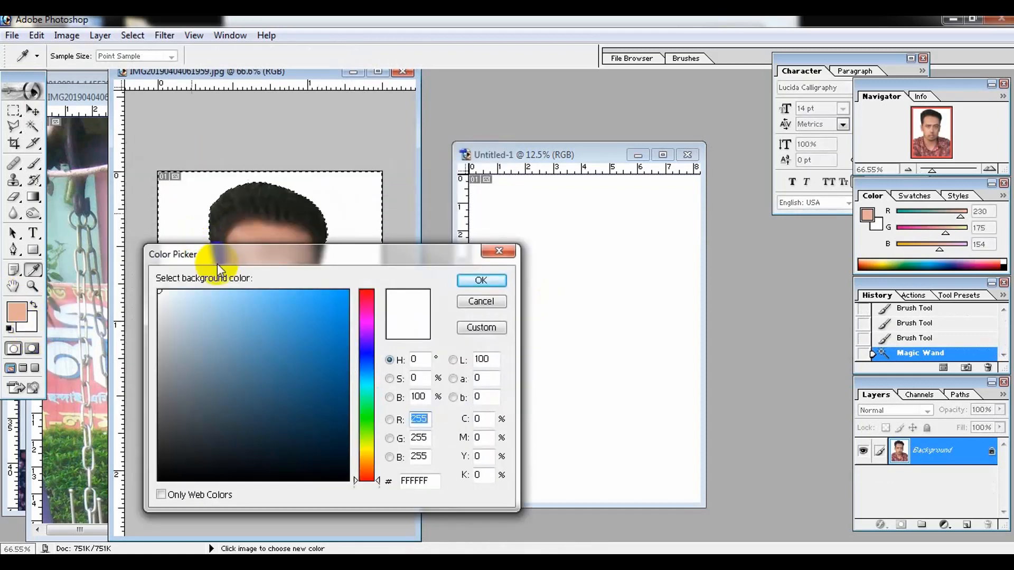
{"action": "left_click", "coordinate": [159, 300]}
{"action": "key", "text": "Return"}
{"action": "key", "text": "Delete"}
{"action": "key", "text": "ctrl+d"}
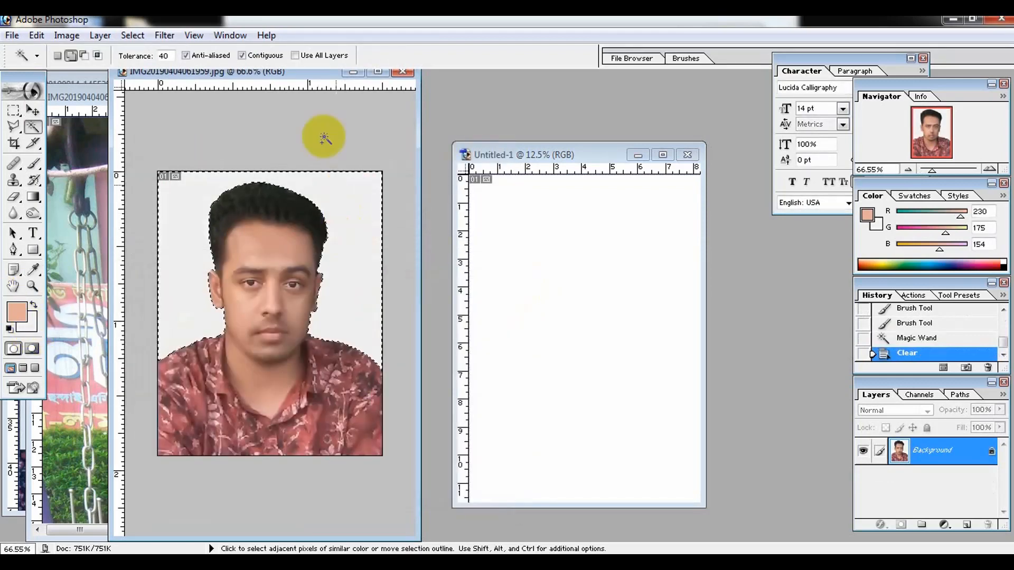
Copy the finished portrait onto the blank A4 page
{"action": "key", "text": "v"}
{"action": "left_click_drag", "start_coordinate": [308, 311], "coordinate": [575, 297]}
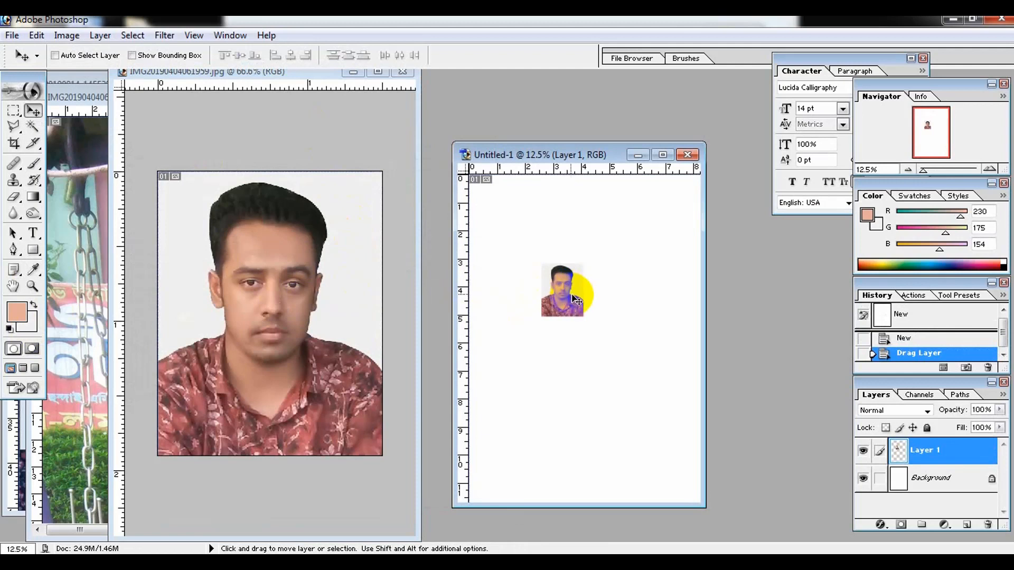
Try rotating the portrait 90° clockwise at the page's upper-left corner with a duplicate beside it
{"action": "key", "text": "ctrl+t"}
{"action": "right_click", "coordinate": [564, 276]}
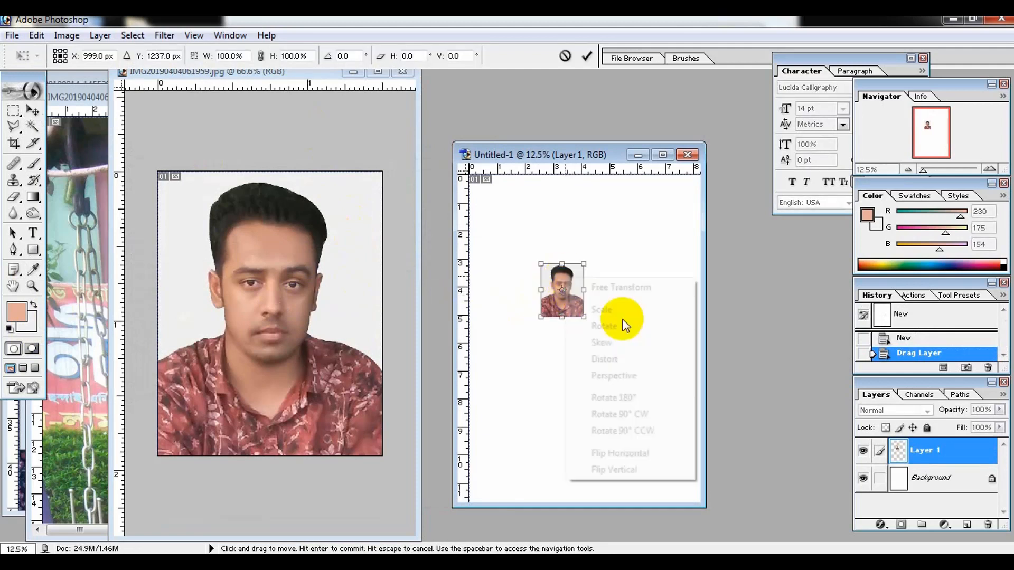
{"action": "left_click", "coordinate": [631, 415]}
{"action": "key", "text": "Return"}
{"action": "left_click_drag", "start_coordinate": [594, 340], "coordinate": [565, 198]}
{"action": "key", "text": "Right"}
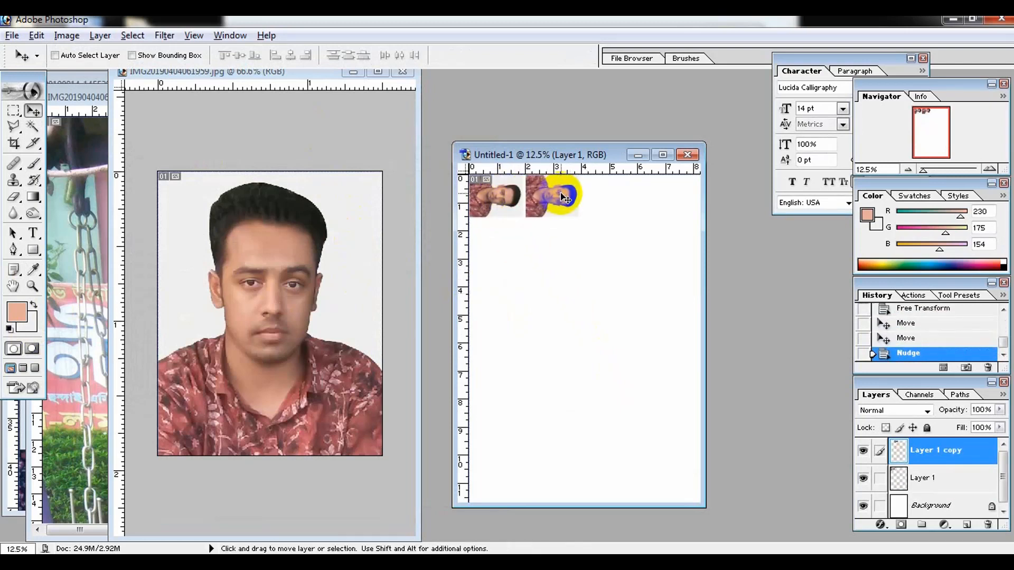
Nudge the two rotated portraits into alignment with each other along the page's upper edge
{"action": "right_click", "coordinate": [497, 194]}
{"action": "left_click", "coordinate": [512, 203]}
{"action": "key", "text": "Down"}
{"action": "right_click", "coordinate": [541, 196]}
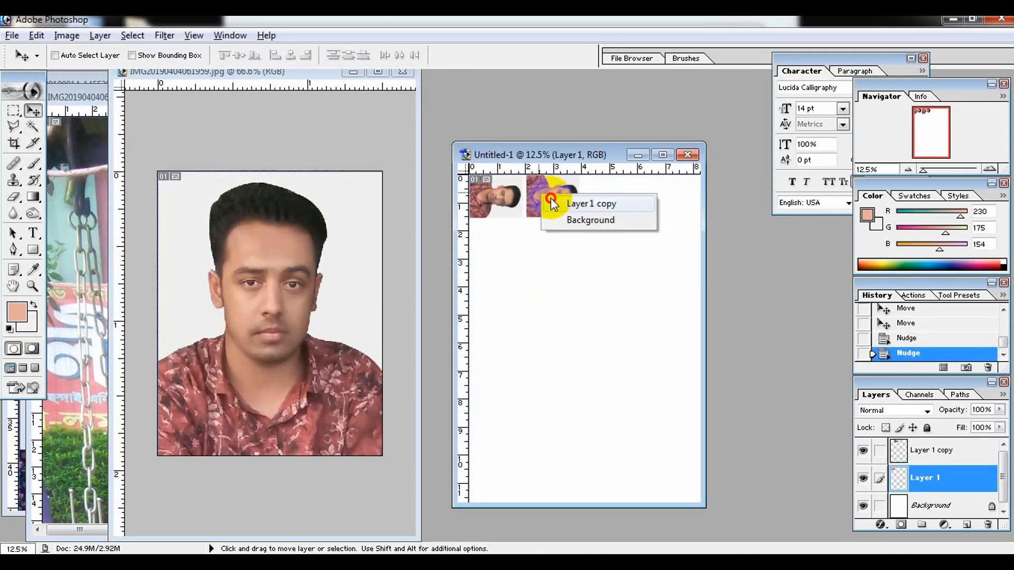
{"action": "left_click", "coordinate": [552, 203]}
{"action": "key", "text": "Left"}
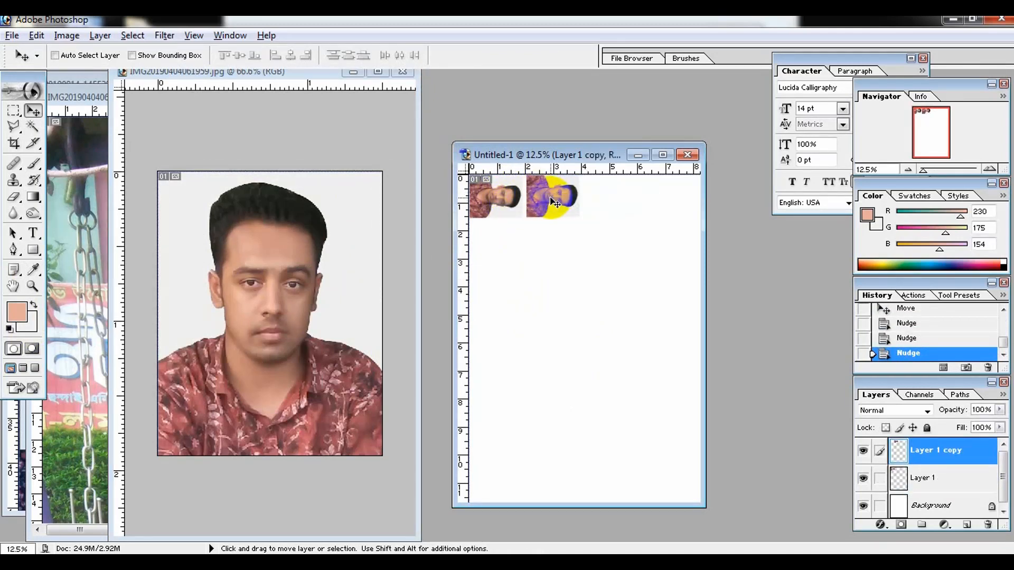
Merge the two rotated portraits into one layer and duplicate the row directly below
{"action": "key", "text": "ctrl+e"}
{"action": "left_click_drag", "start_coordinate": [555, 202], "coordinate": [551, 239]}
{"action": "key", "text": "Down"}
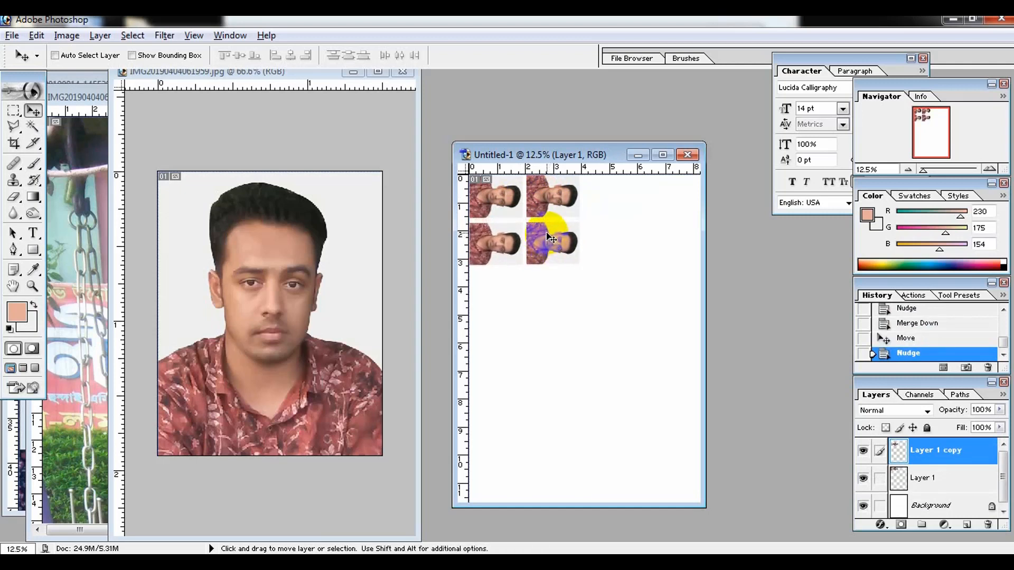
Undo the rotated arrangement back to the single upright portrait on the page
{"action": "key", "text": "ctrl+alt+z"}
{"action": "key", "text": "ctrl+alt+z"}
{"action": "key", "text": "ctrl+alt+z"}
{"action": "key", "text": "ctrl+alt+z"}
{"action": "key", "text": "ctrl+alt+z"}
{"action": "key", "text": "ctrl+alt+z"}
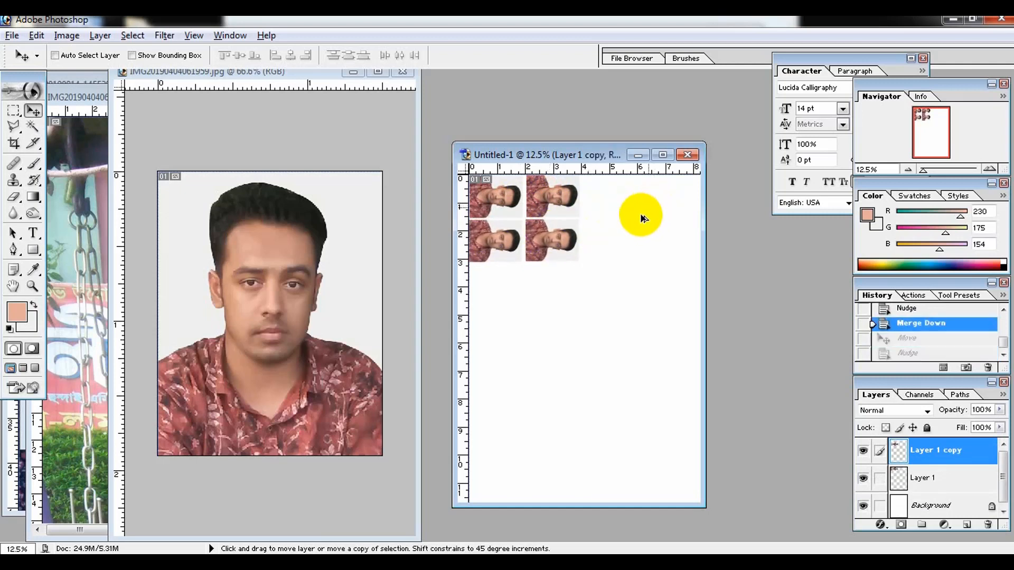
{"action": "key", "text": "ctrl+alt+z"}
{"action": "key", "text": "ctrl+alt+z"}
Move the upright portrait to the page's upper-left corner, duplicate it alongside and merge the pair into one layer
{"action": "left_click_drag", "start_coordinate": [558, 286], "coordinate": [489, 200]}
{"action": "left_click", "coordinate": [662, 155]}
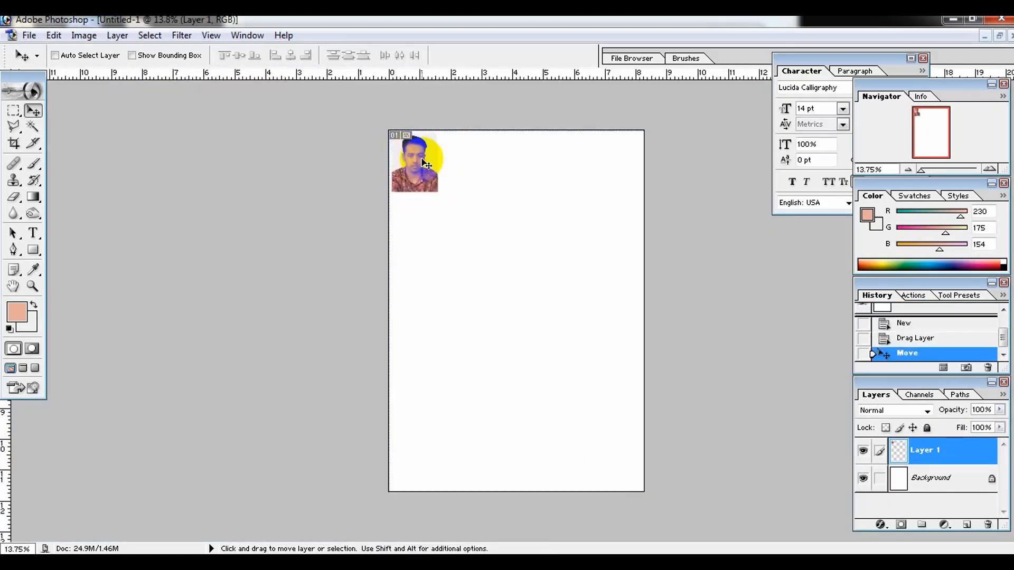
{"action": "left_click_drag", "start_coordinate": [423, 161], "coordinate": [478, 162]}
{"action": "key", "text": "Up"}
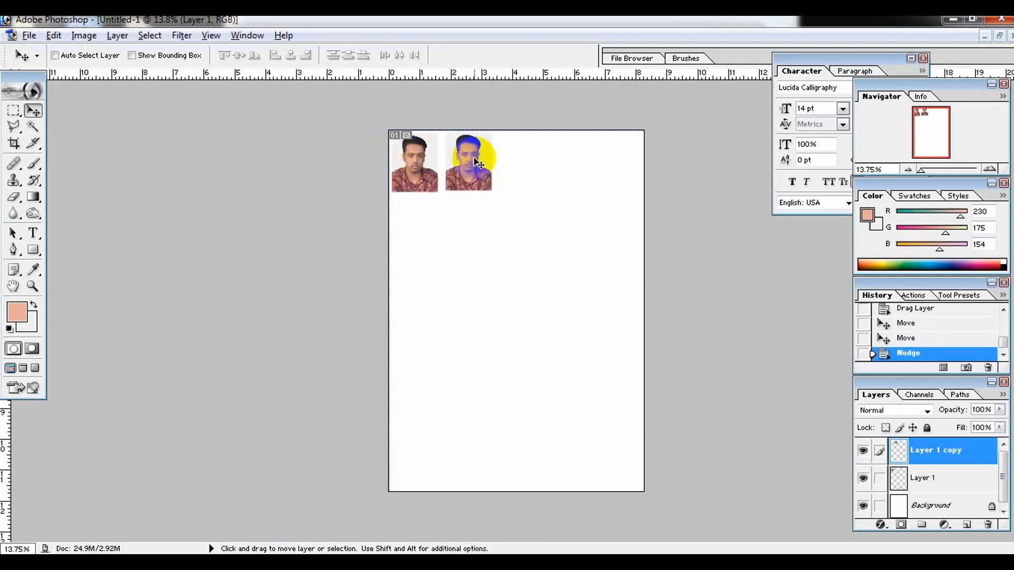
{"action": "key", "text": "ctrl+e"}
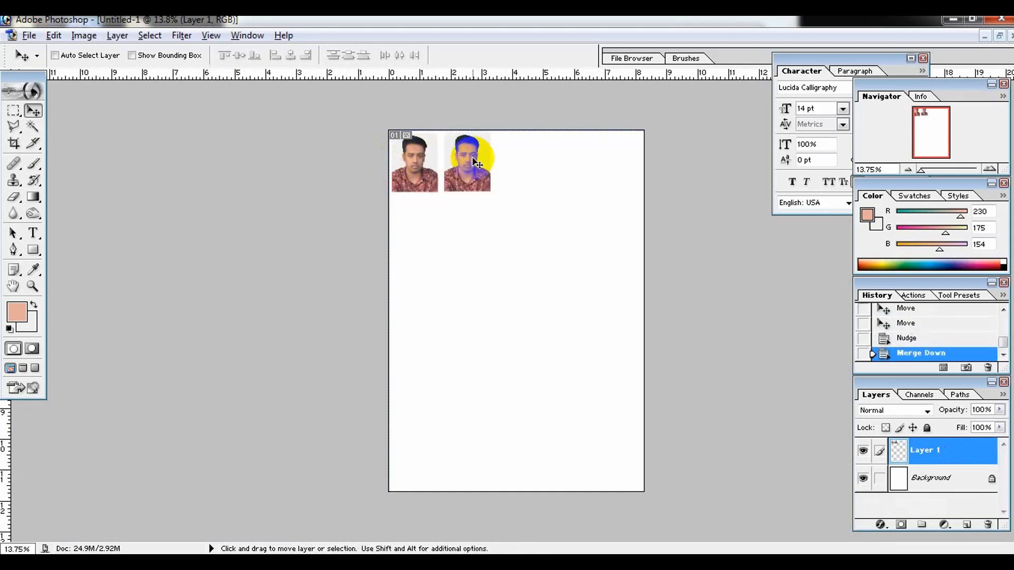
Duplicate the pair of portraits into an evenly spaced four-by-four grid, merging the visible layers between copies
{"action": "mouse_move", "coordinate": [480, 168]}
{"action": "left_mouse_down"}
{"action": "mouse_move", "coordinate": [582, 172]}
{"action": "mouse_move", "coordinate": [540, 208]}
{"action": "mouse_move", "coordinate": [548, 232]}
{"action": "mouse_move", "coordinate": [522, 346]}
{"action": "left_mouse_up"}
{"action": "key", "text": "Up"}
{"action": "key", "text": "ctrl+shift+e"}
{"action": "key", "text": "Up"}
{"action": "key", "text": "ctrl+shift+e"}
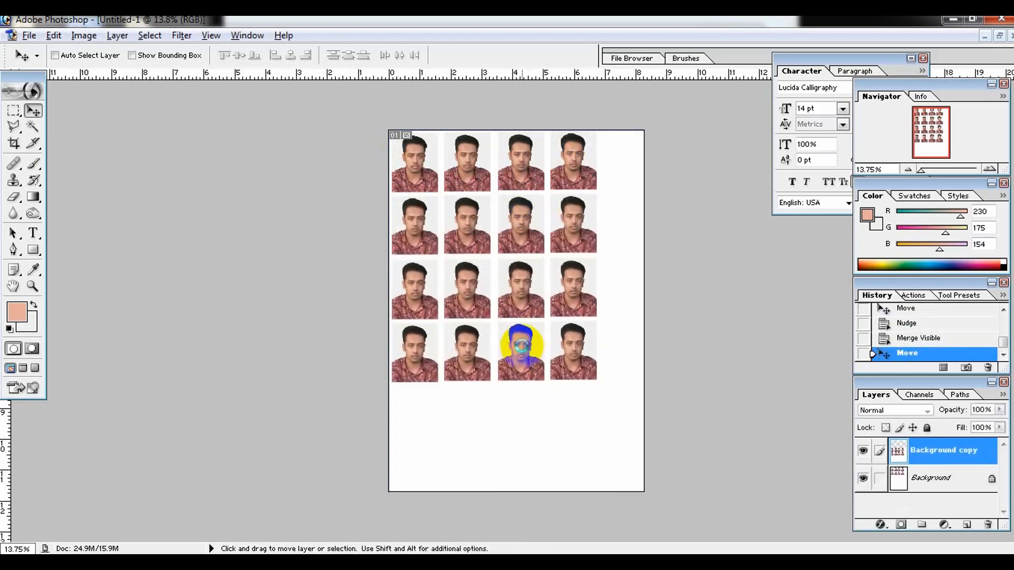
{"action": "key", "text": "Up"}
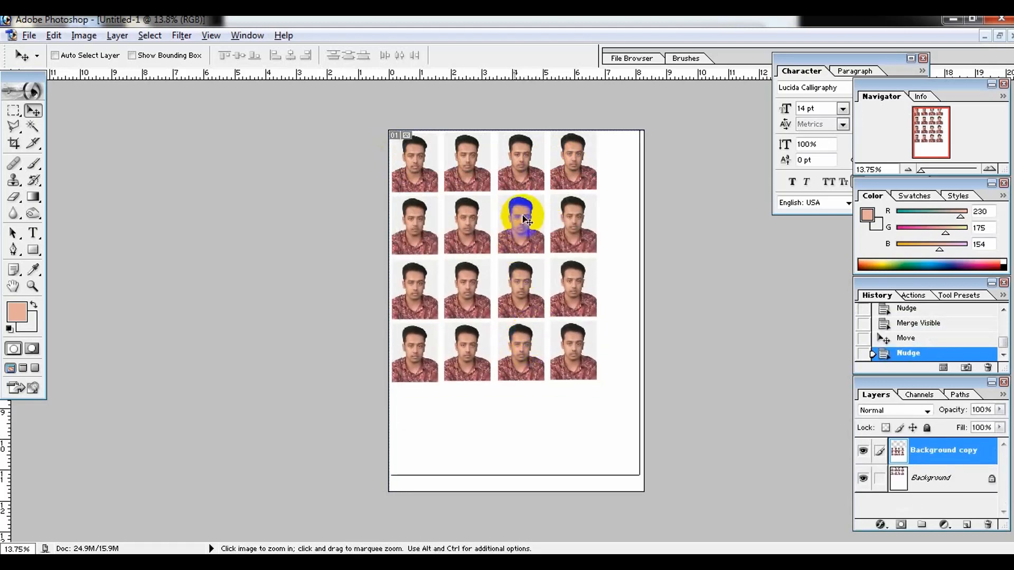
Examine the spacing and quality of the portrait copies up close and across the whole page
{"action": "left_click", "coordinate": [523, 215], "text": "ctrl"}
{"action": "left_click", "coordinate": [536, 145], "text": "ctrl"}
{"action": "left_click", "coordinate": [538, 144], "text": "ctrl"}
{"action": "left_click", "coordinate": [542, 146], "text": "ctrl"}
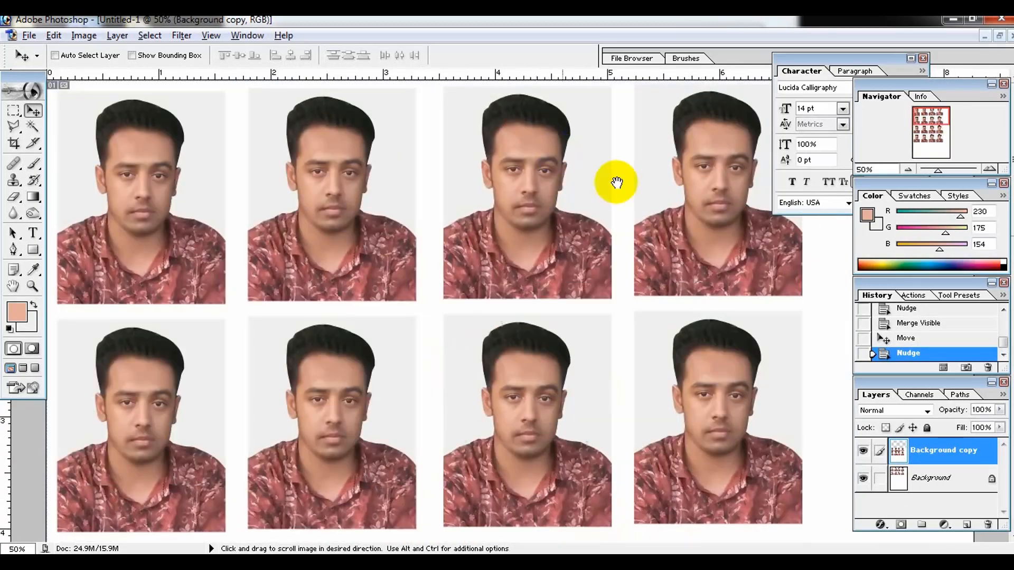
{"action": "left_click", "coordinate": [605, 172], "text": "ctrl+alt"}
{"action": "left_click", "coordinate": [605, 174], "text": "ctrl+alt"}
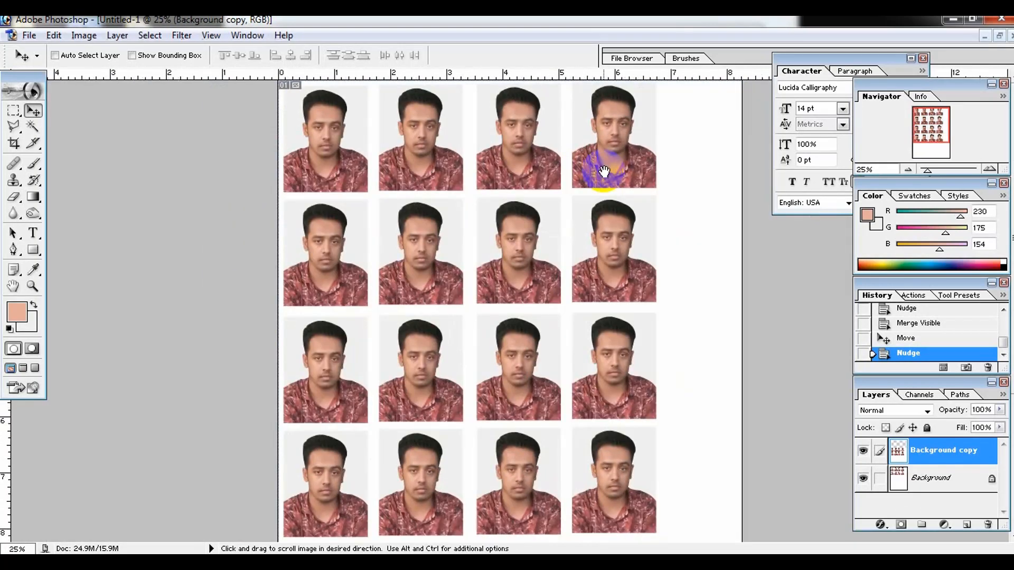
{"action": "left_click", "coordinate": [561, 164], "text": "ctrl+alt"}
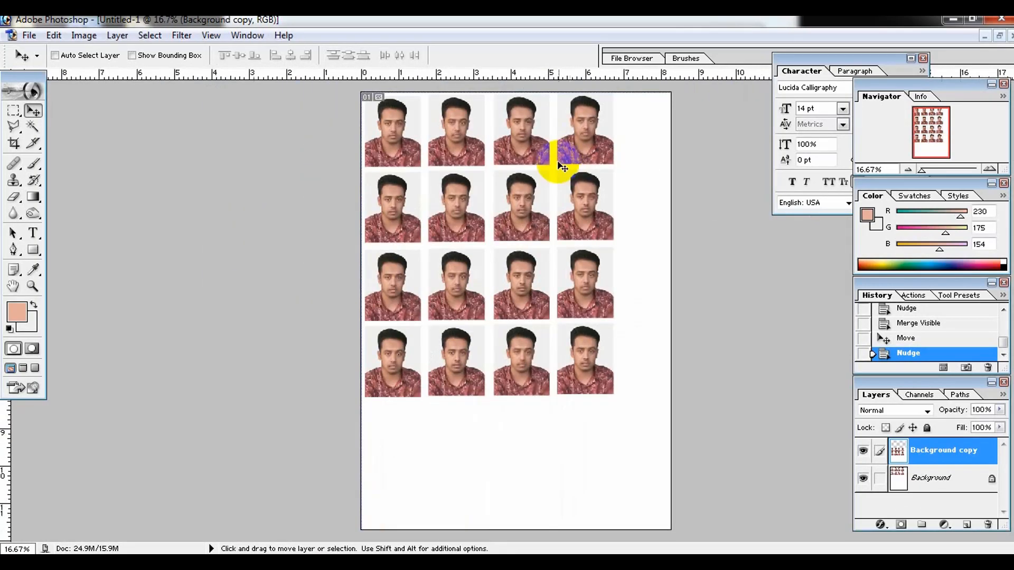
Start printing with preview and confirm the page setup as A4 210 x 297 mm, Rear Paper Feed, Portrait
{"action": "left_click", "coordinate": [29, 35]}
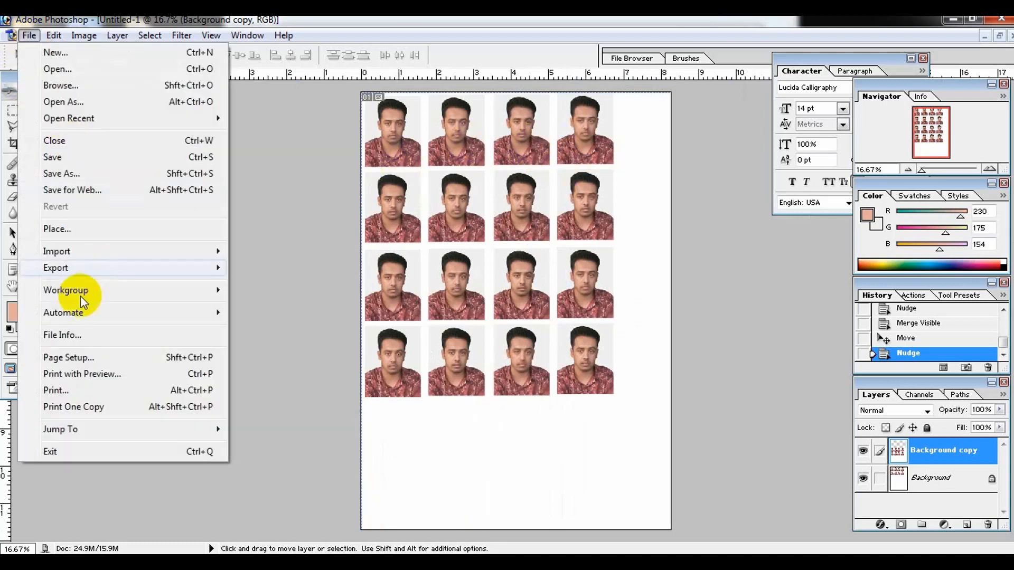
{"action": "left_click", "coordinate": [77, 376]}
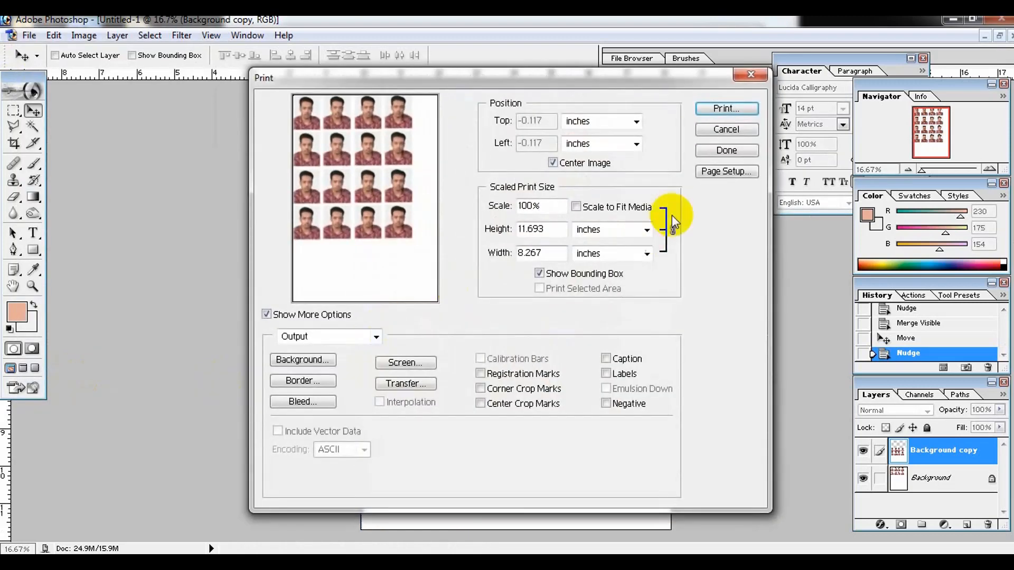
{"action": "left_click", "coordinate": [721, 172]}
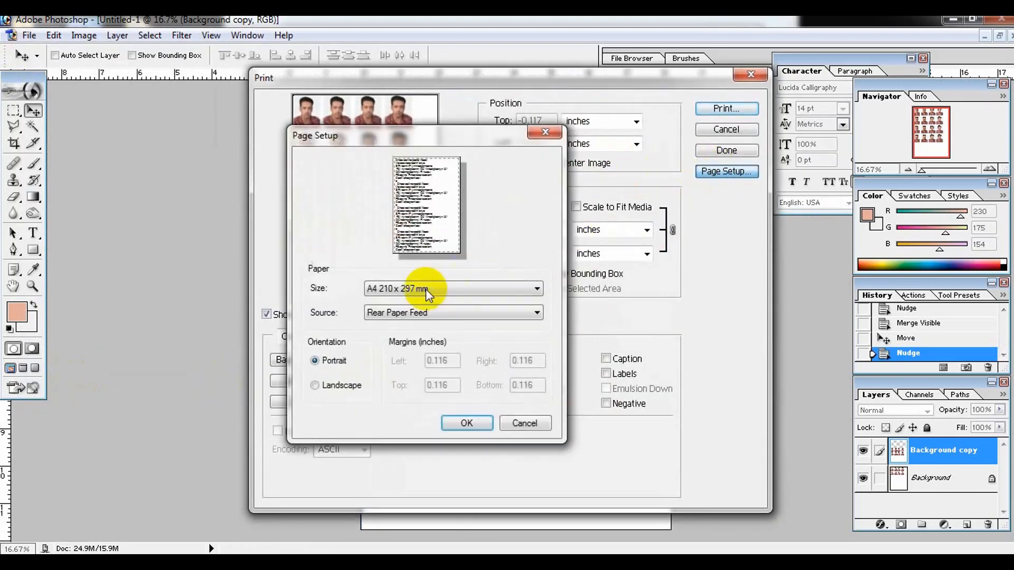
{"action": "left_click", "coordinate": [461, 423]}
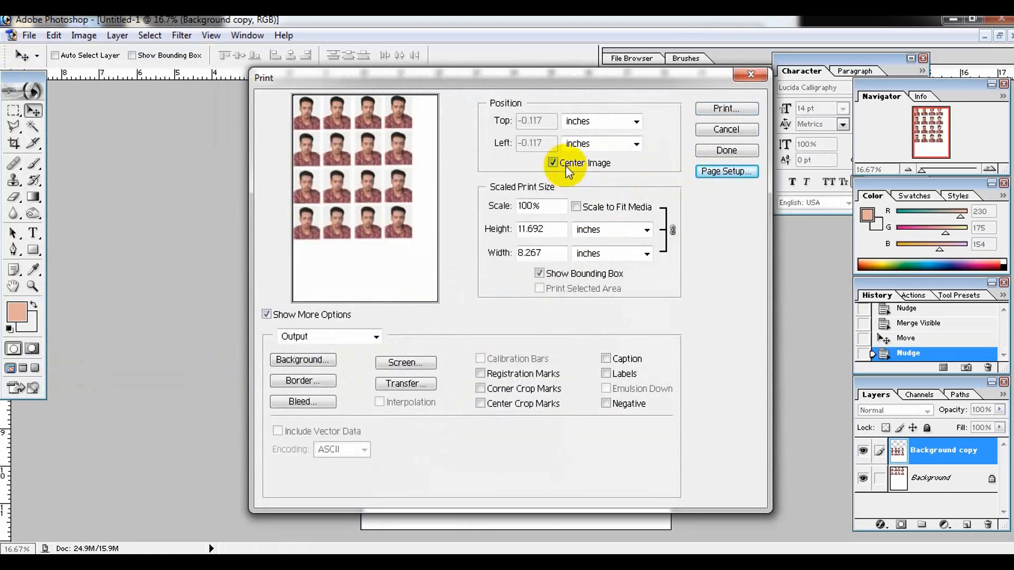
{"action": "left_click", "coordinate": [552, 163]}
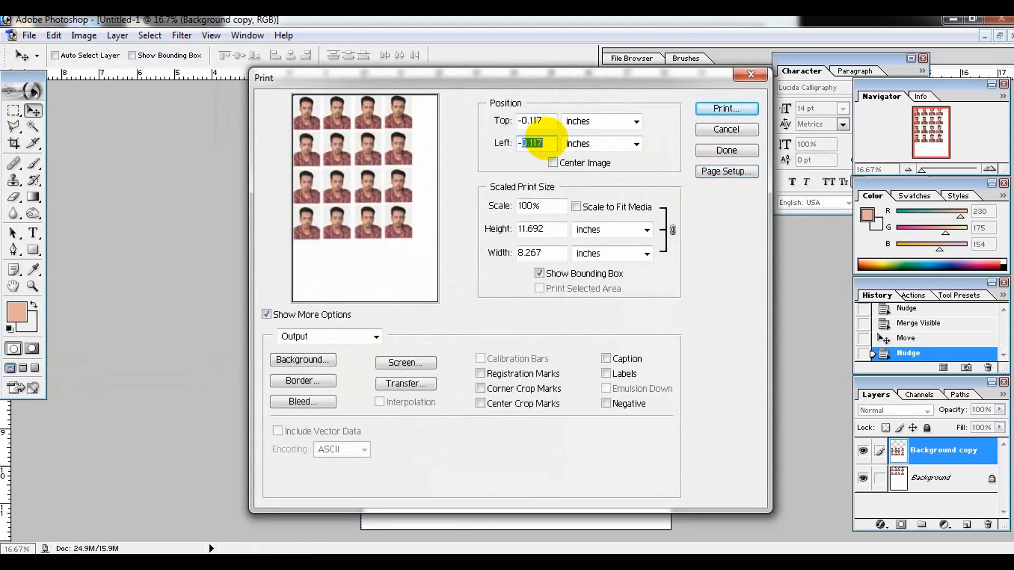
{"action": "type", "text": "0"}
{"action": "double_click", "coordinate": [548, 121]}
{"action": "type", "text": "0"}
{"action": "left_click", "coordinate": [576, 165]}
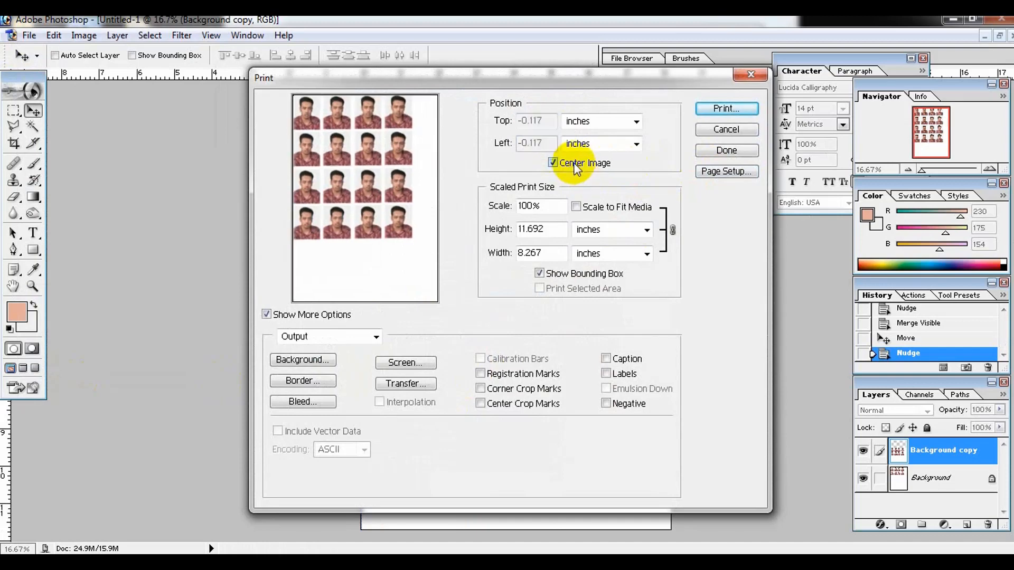
Turn off image centering for the print and set both the top and left positions to 0 inches
{"action": "left_click", "coordinate": [571, 165]}
{"action": "double_click", "coordinate": [533, 143]}
{"action": "type", "text": "0"}
{"action": "double_click", "coordinate": [531, 120]}
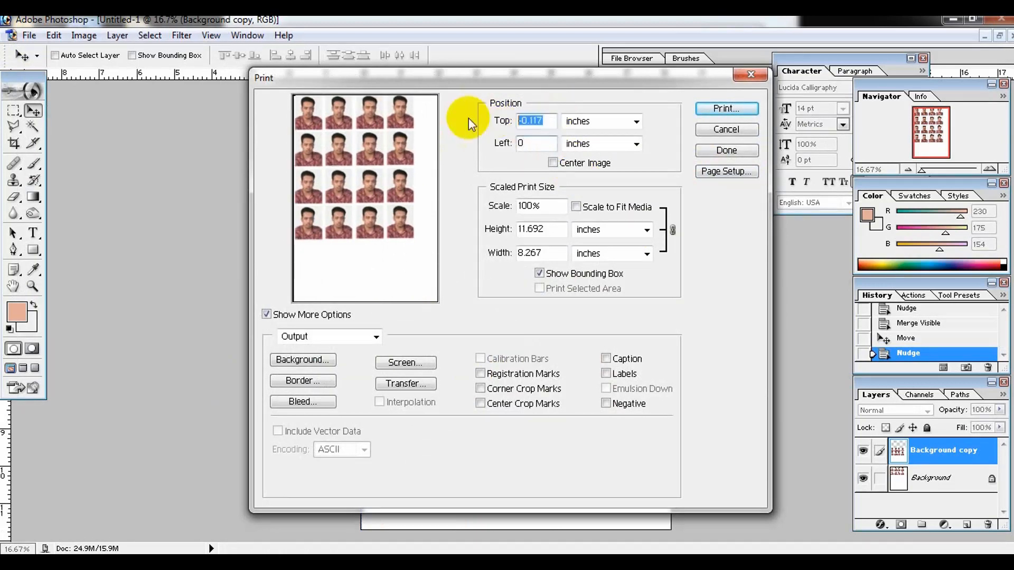
{"action": "type", "text": "0"}
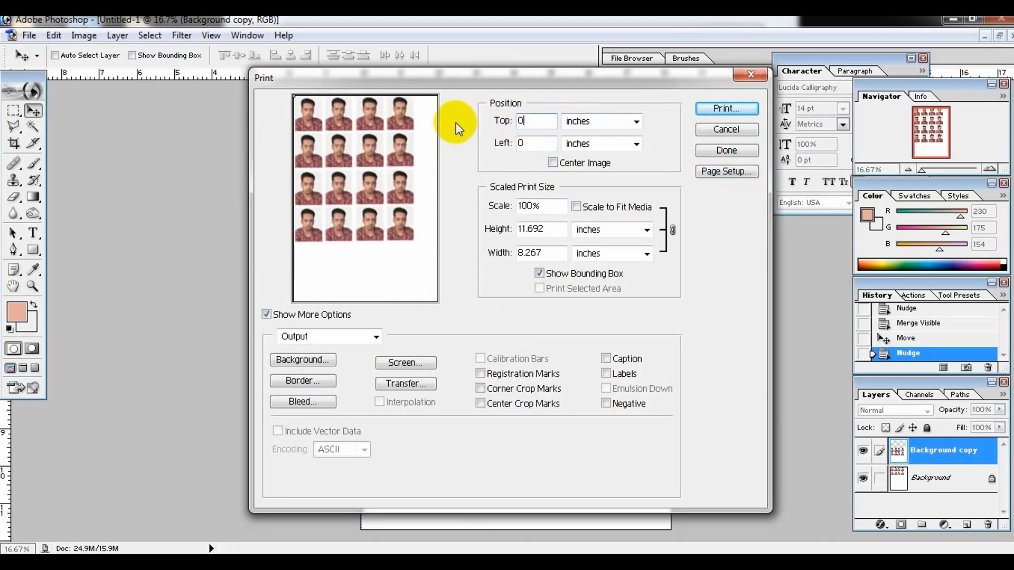
Proceed with printing the portrait sheet and choose EPSON L130 Series as the printer
{"action": "left_click", "coordinate": [733, 108]}
{"action": "left_click", "coordinate": [485, 232]}
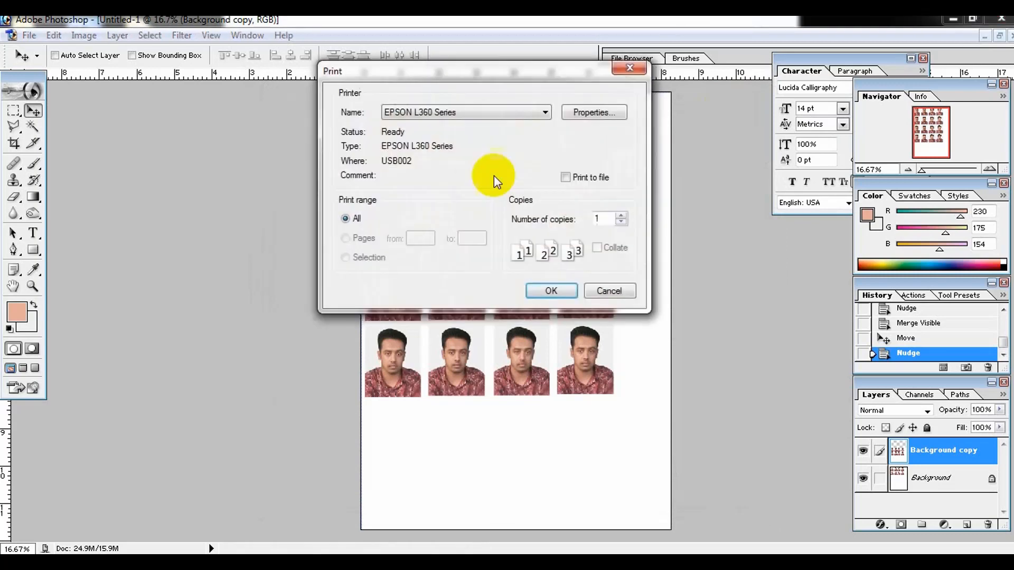
{"action": "left_click", "coordinate": [509, 117]}
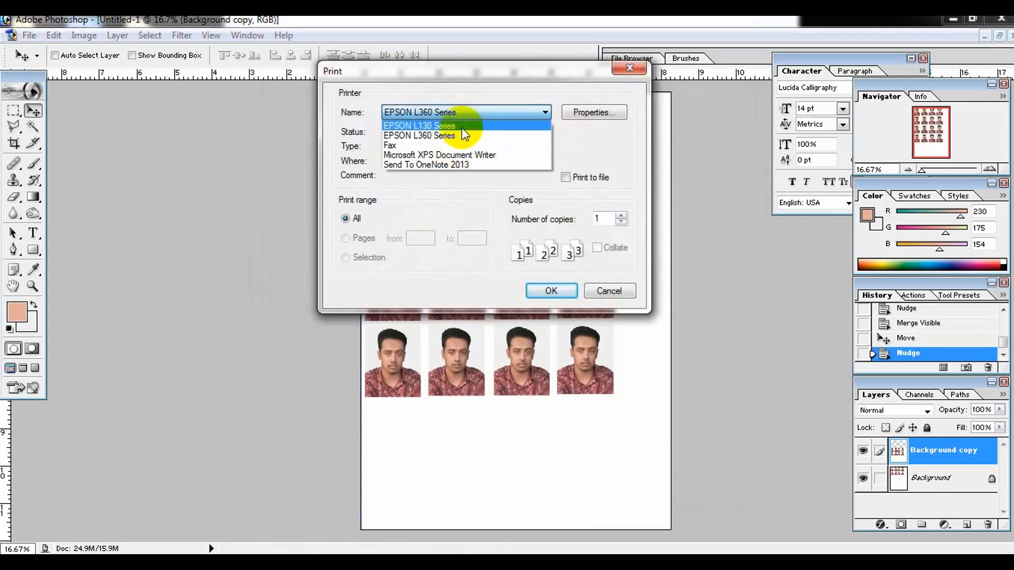
{"action": "left_click", "coordinate": [469, 126]}
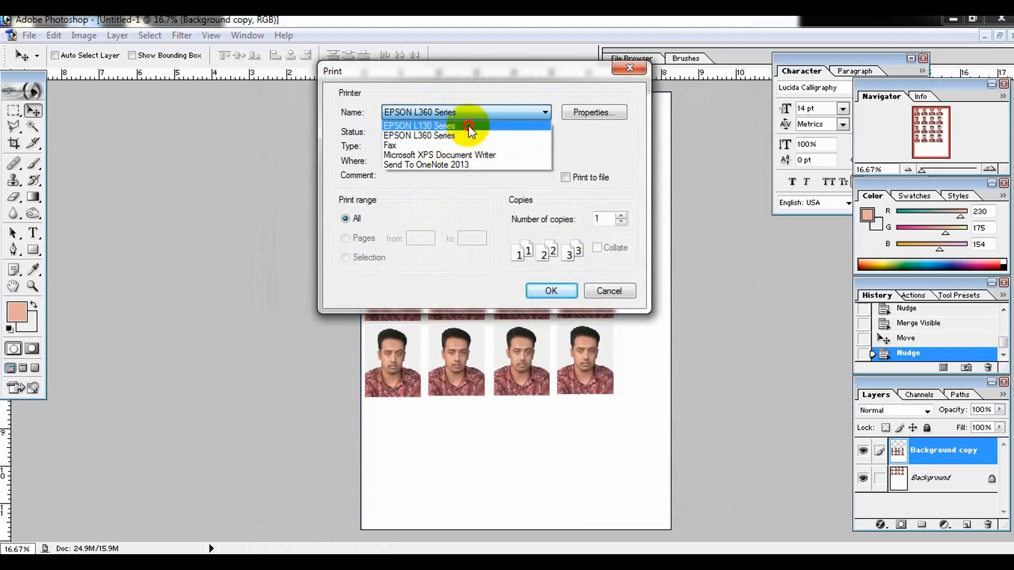
Set the printer properties to Epson Matte paper, High quality and Color output, and cancel the print job
{"action": "left_click", "coordinate": [589, 113]}
{"action": "left_click", "coordinate": [613, 218]}
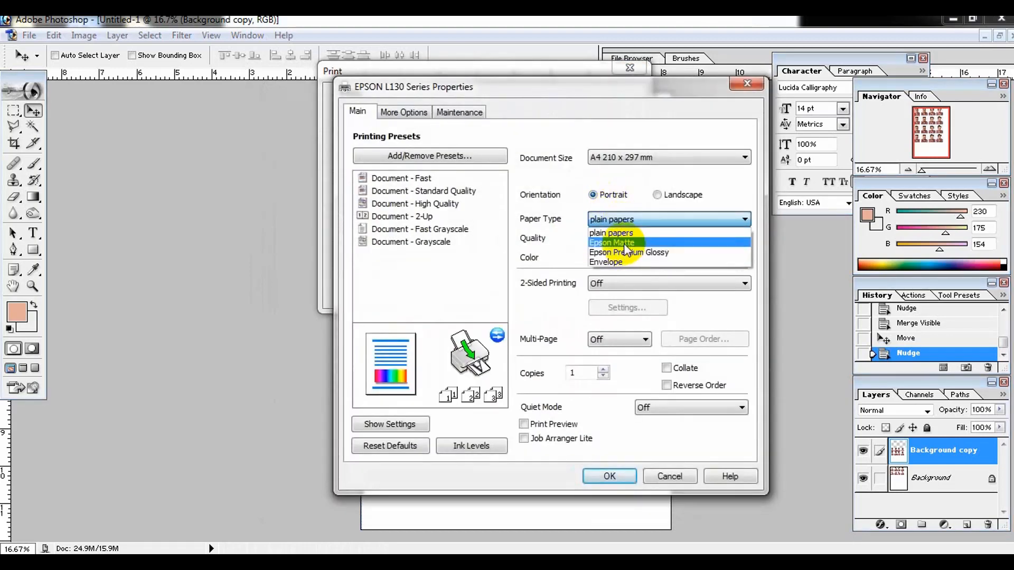
{"action": "left_click", "coordinate": [623, 243]}
{"action": "left_click", "coordinate": [624, 241]}
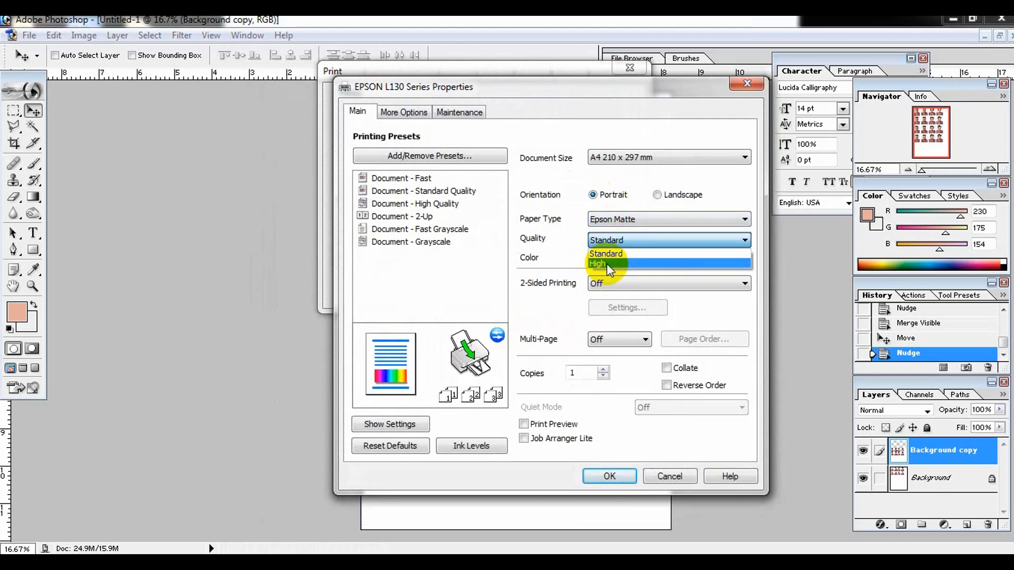
{"action": "left_click", "coordinate": [607, 264]}
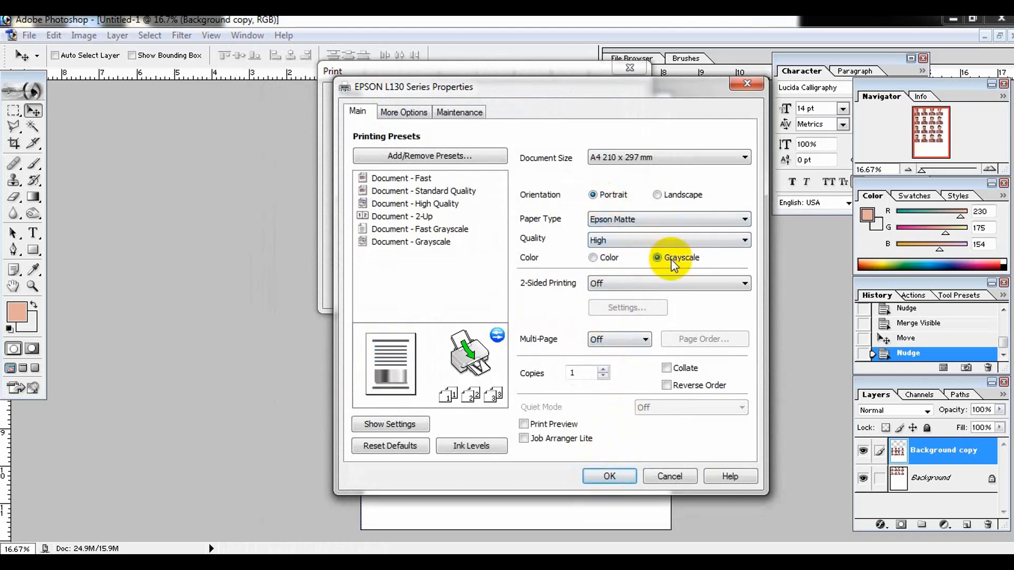
{"action": "left_click", "coordinate": [602, 259]}
{"action": "left_click", "coordinate": [613, 477]}
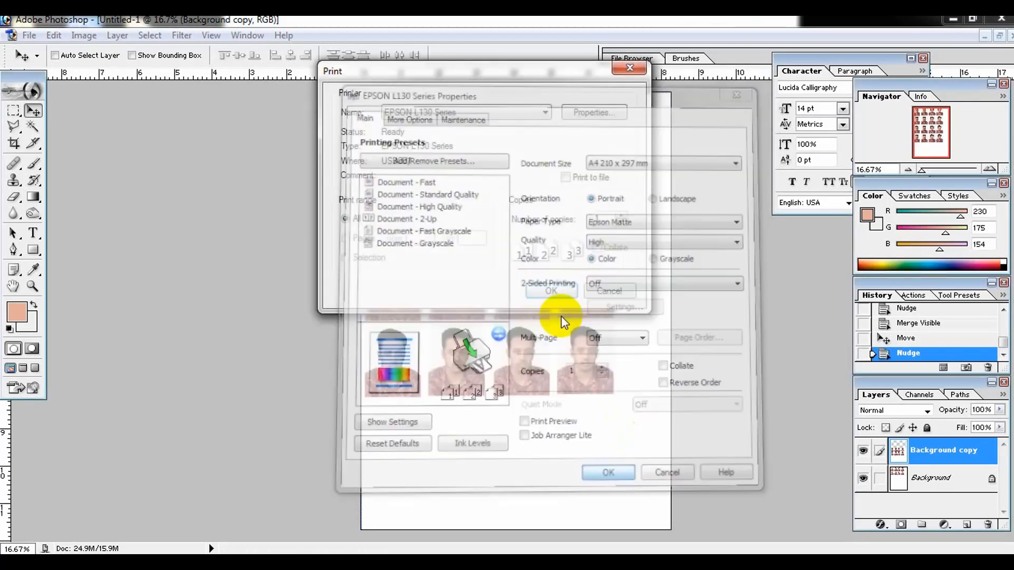
{"action": "left_click", "coordinate": [605, 289]}
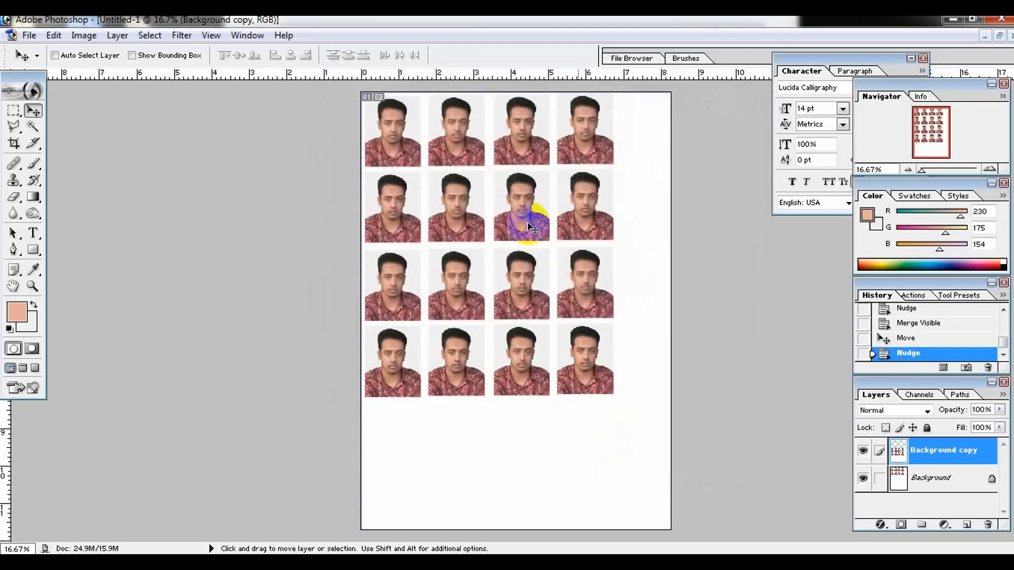